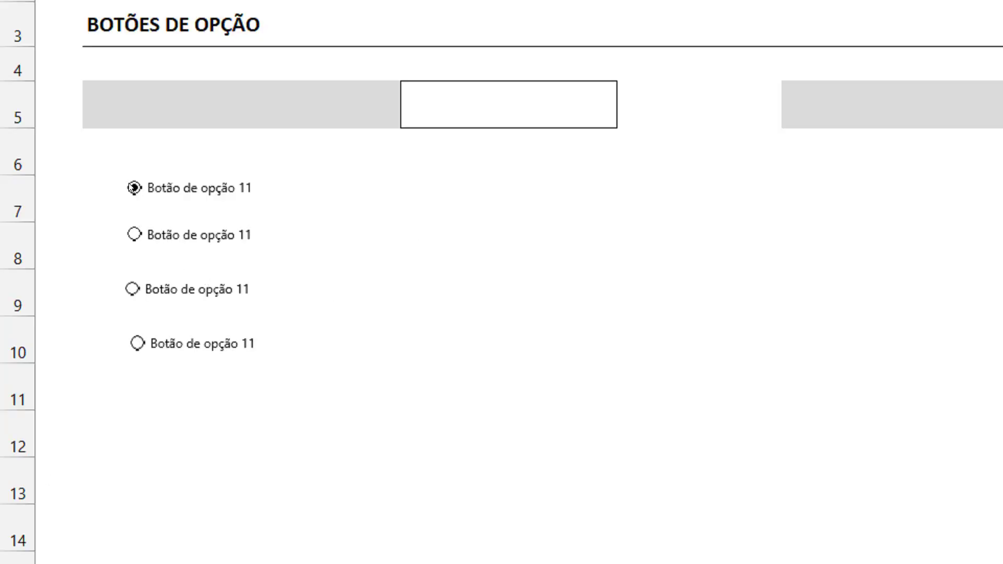
# - Test the four sample option buttons by selecting each one in turn
pyautogui.click(132, 234)
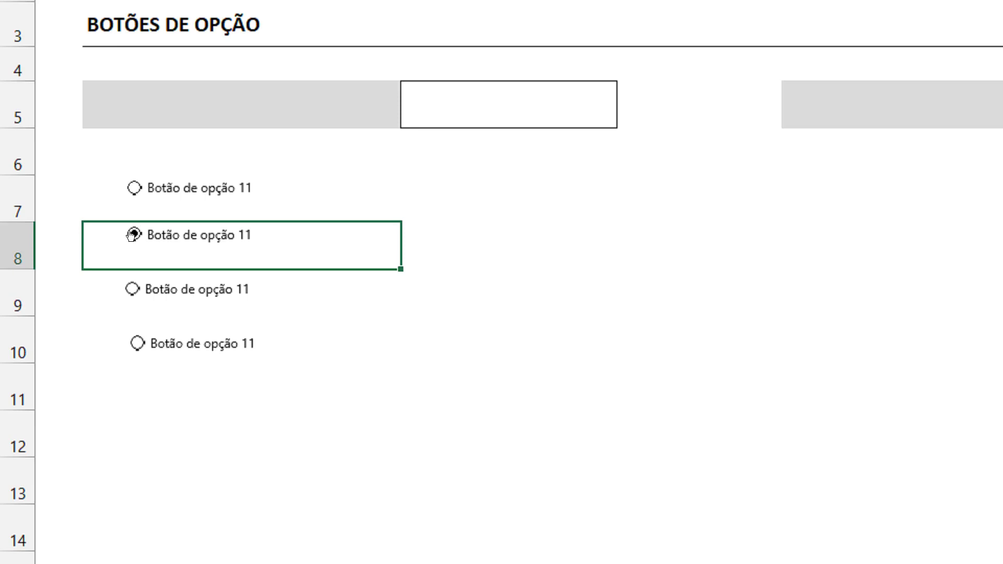
pyautogui.click(131, 289)
pyautogui.click(132, 289)
pyautogui.click(133, 188)
pyautogui.click(130, 236)
pyautogui.click(130, 288)
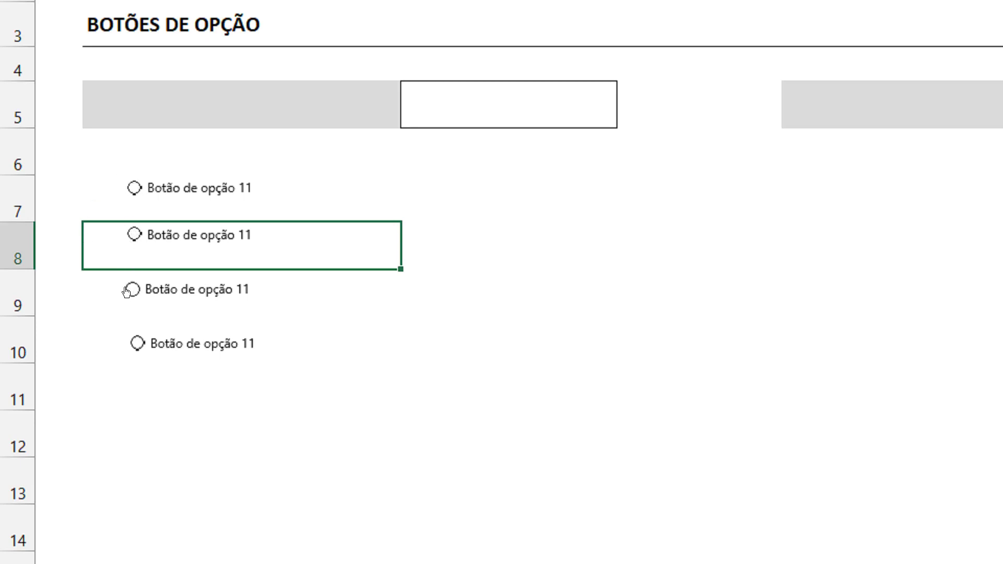
pyautogui.click(136, 343)
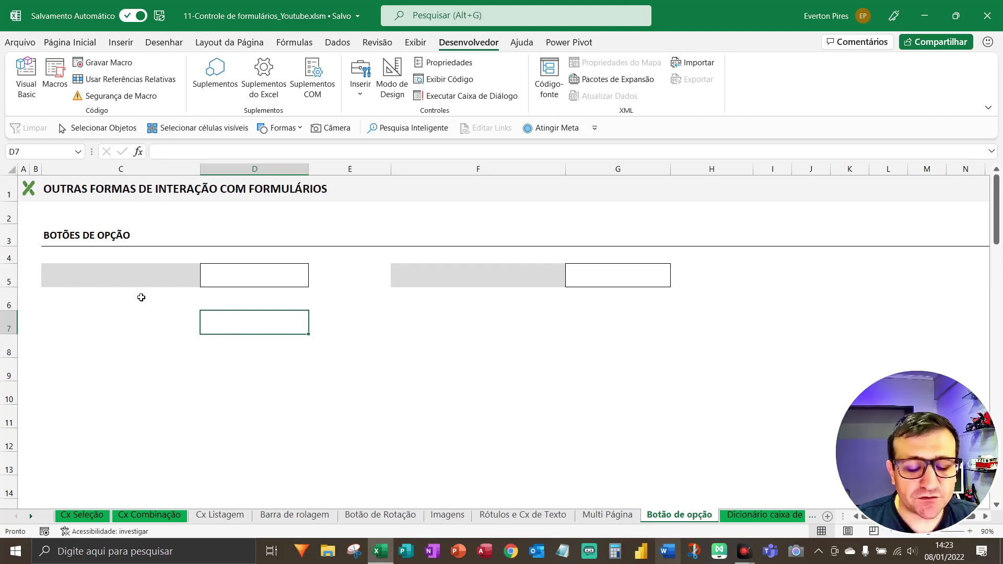
pyautogui.press('F5')
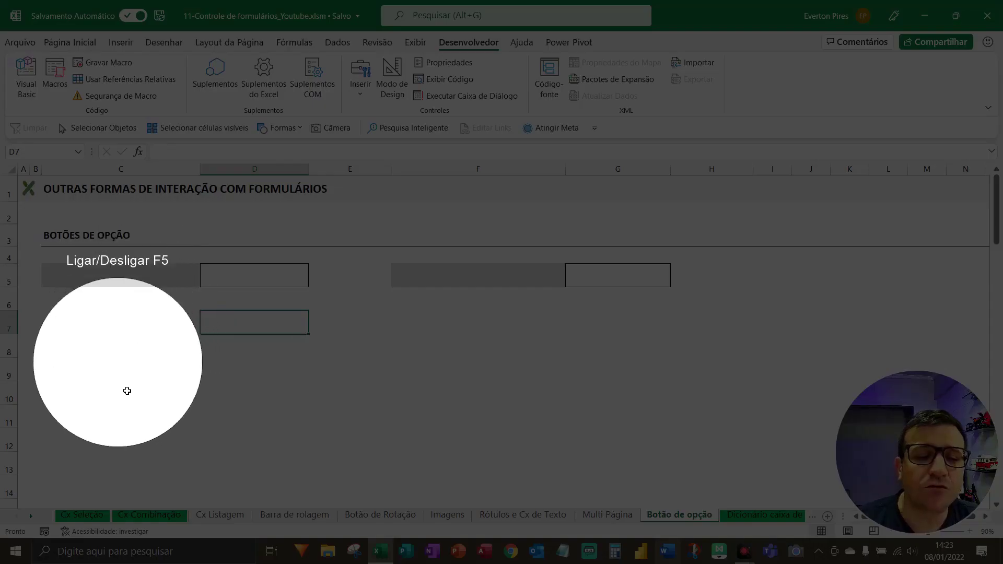
pyautogui.press('F5')
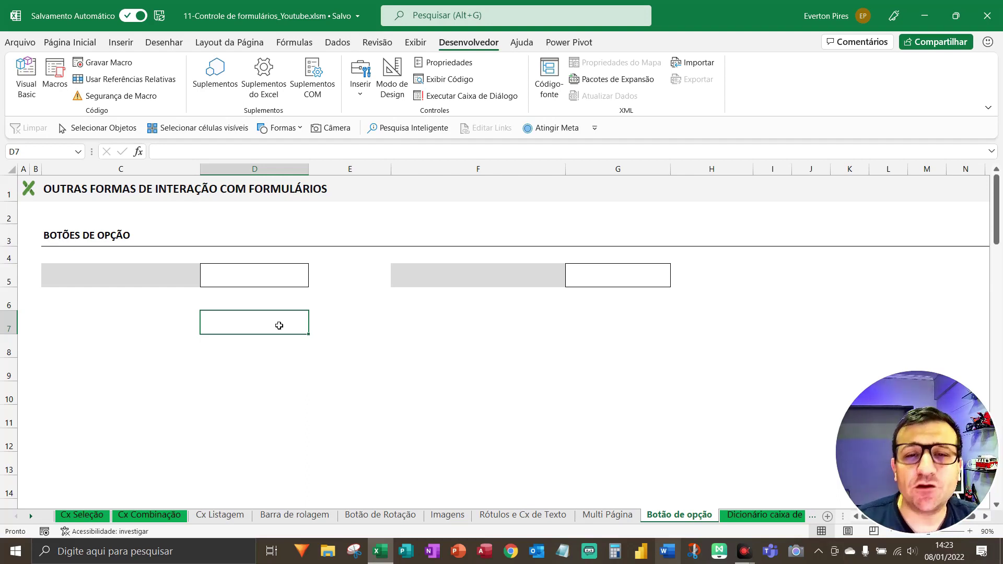
pyautogui.press('F5')
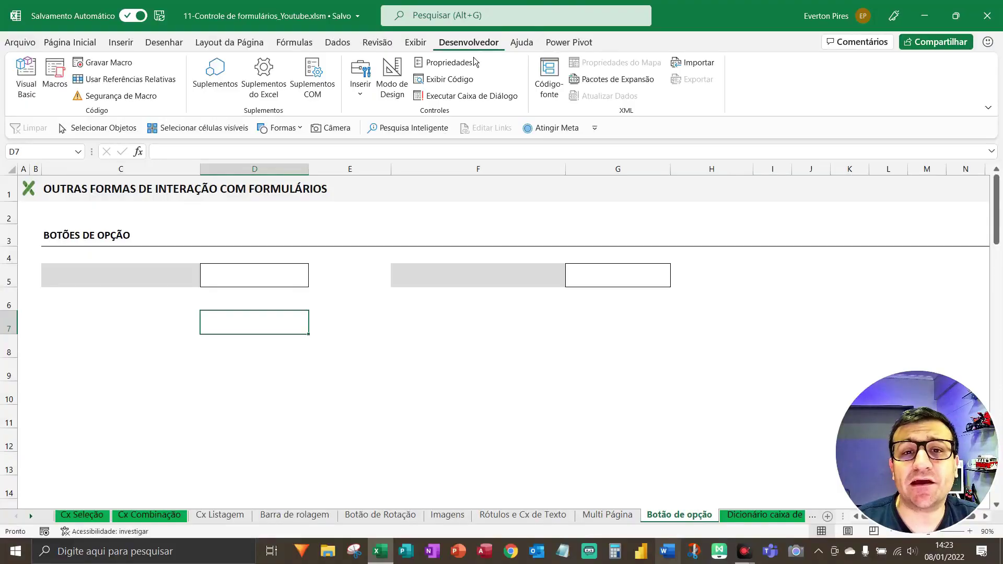
# - Check in the ribbon customization options that Desenvolvedor is enabled, and close the options without changing anything
pyautogui.click(26, 48)
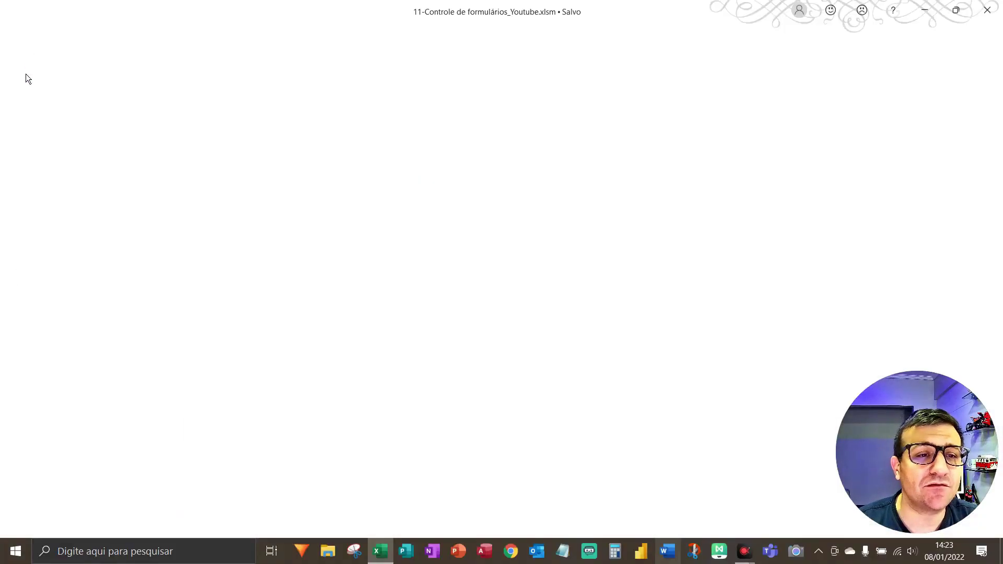
pyautogui.click(47, 513)
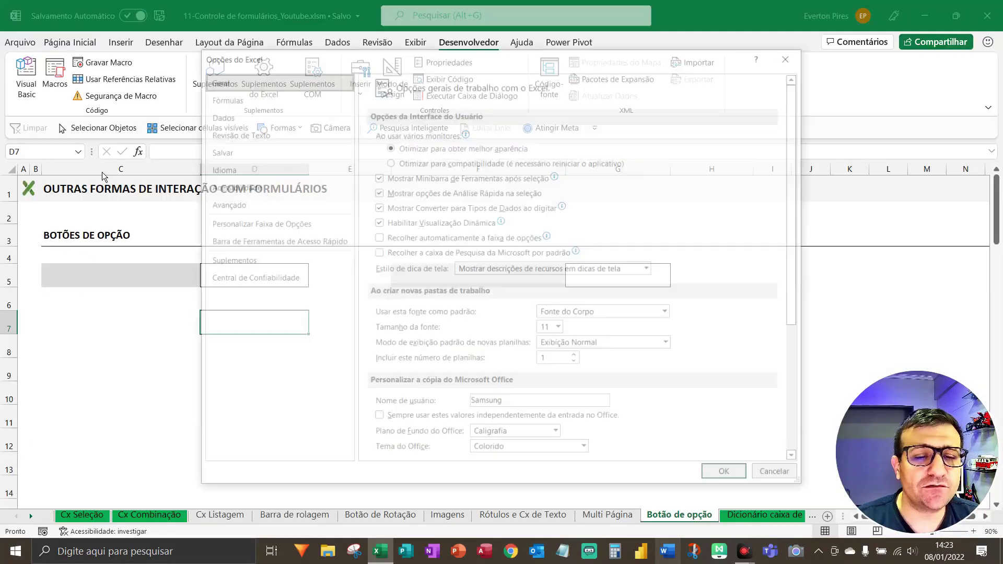
pyautogui.press('F5')
pyautogui.click(236, 225)
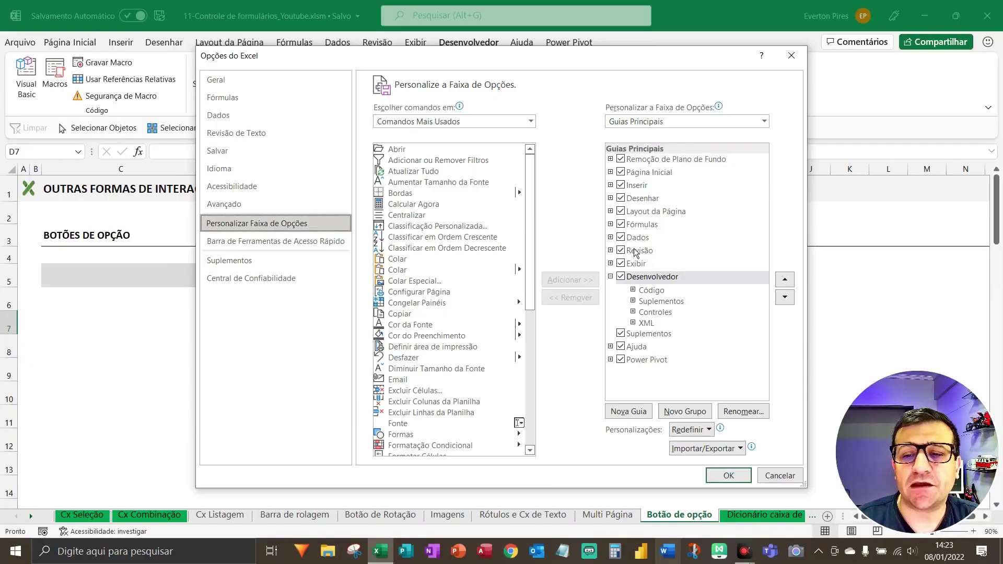
pyautogui.press('F5')
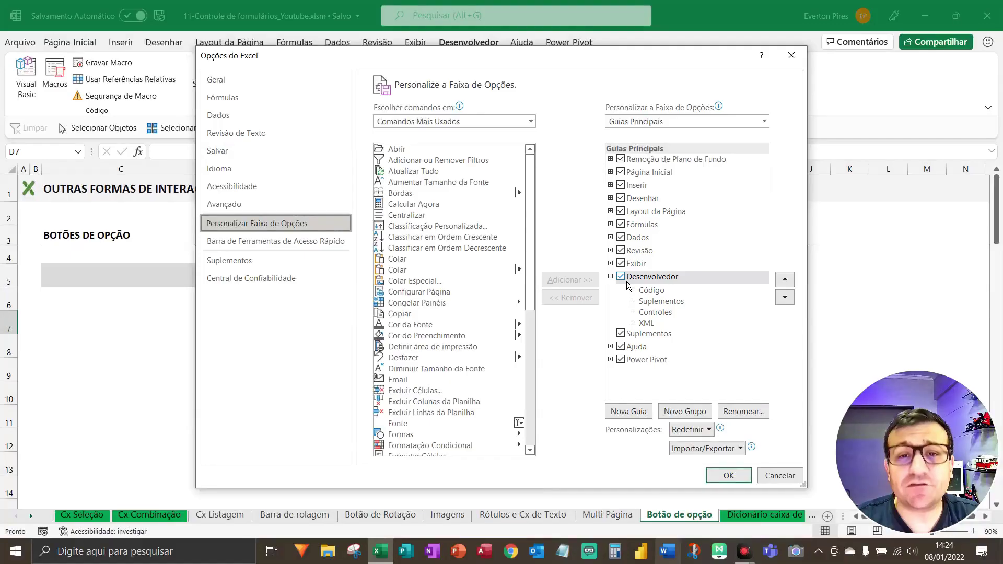
pyautogui.click(776, 481)
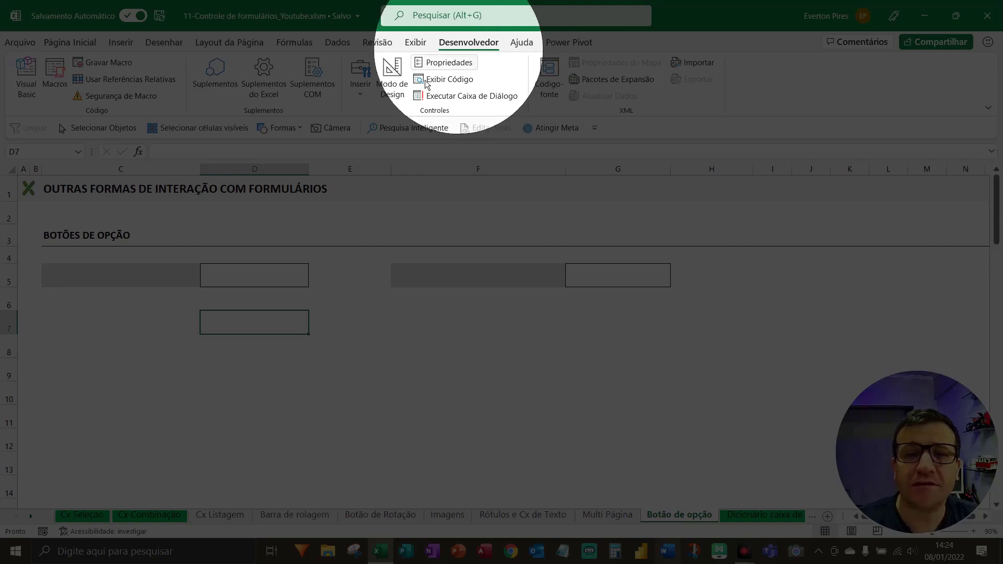
# - Insert a form-control option button in column C and place it just below the grey cell C5
pyautogui.click(369, 99)
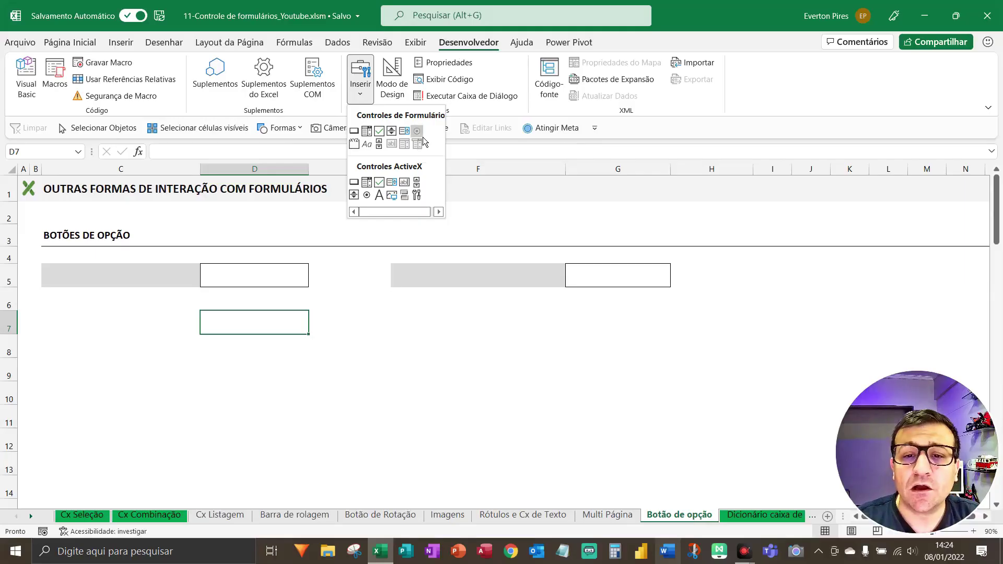
pyautogui.click(416, 131)
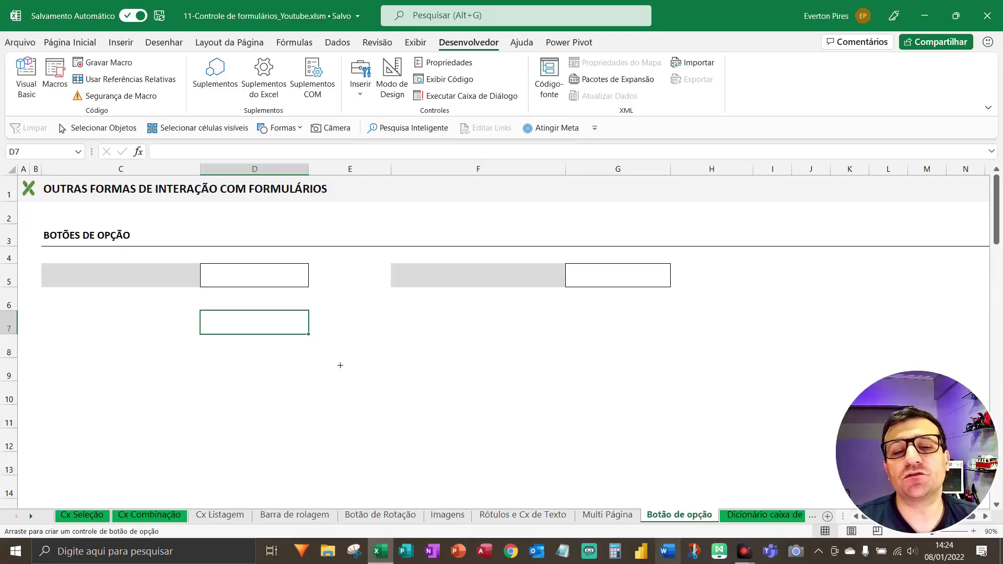
pyautogui.moveTo(81, 315)
pyautogui.mouseDown()
pyautogui.moveTo(99, 331)
pyautogui.moveTo(211, 362)
pyautogui.mouseUp()
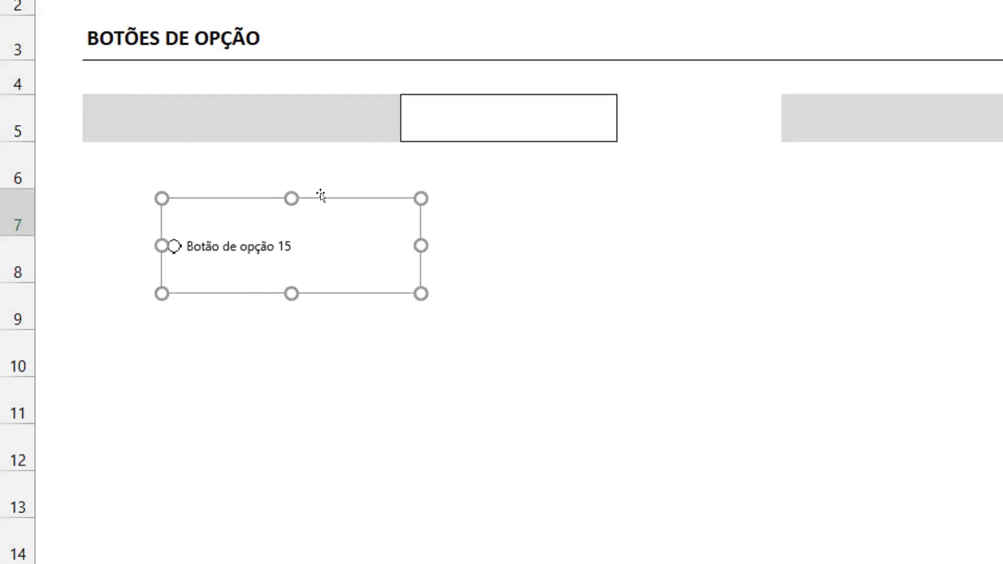
pyautogui.moveTo(319, 193); pyautogui.dragTo(292, 148)
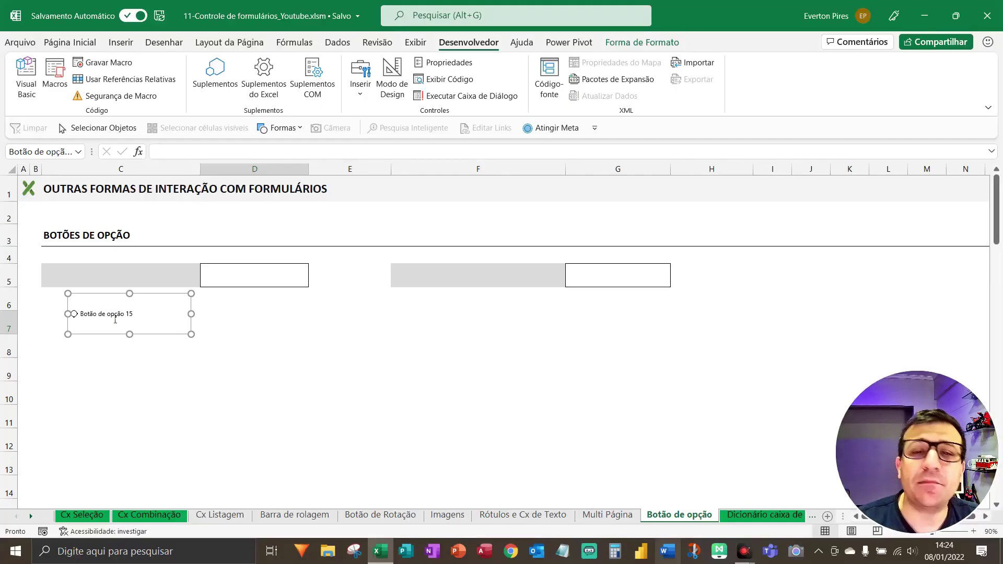
# - Replace the option button's caption with "Resposta A"
pyautogui.rightClick(114, 316)
pyautogui.click(86, 321)
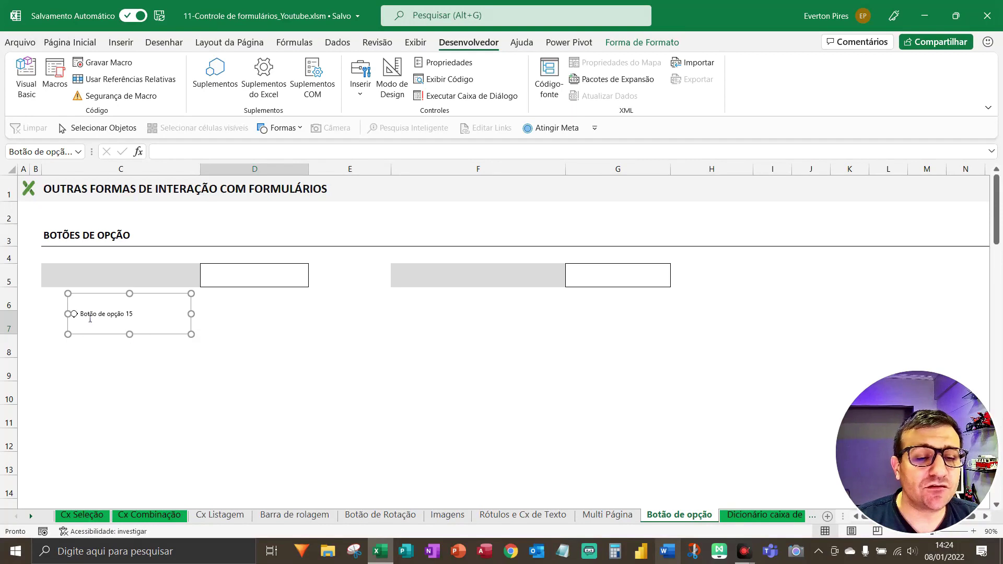
pyautogui.click(88, 319)
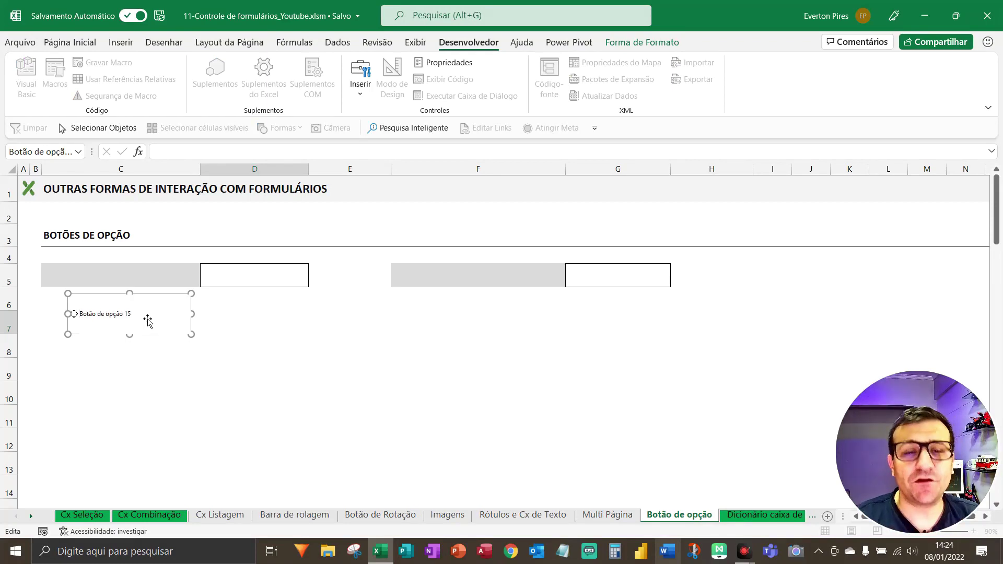
pyautogui.write('respostaA')
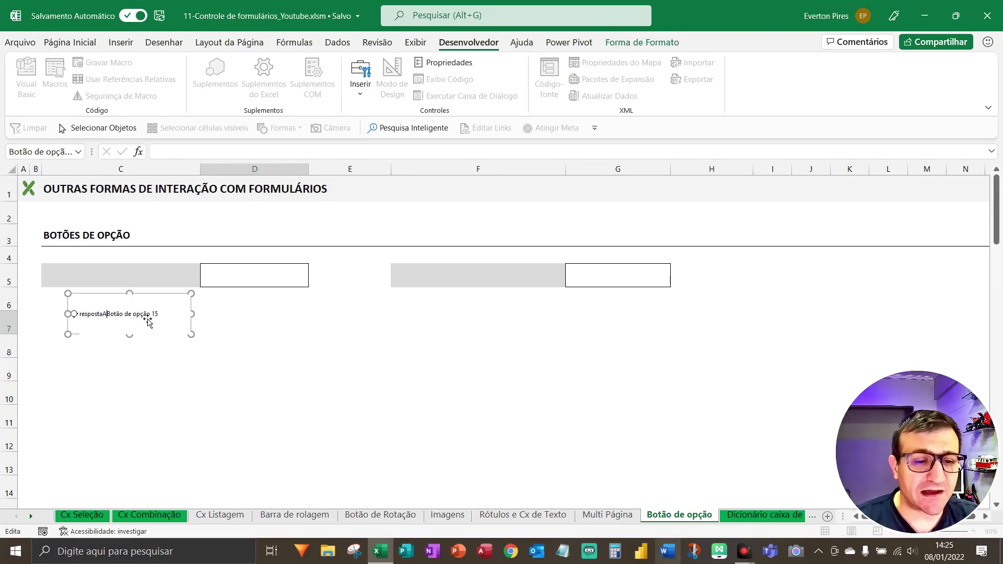
pyautogui.press('Delete')
pyautogui.press('Delete')
pyautogui.press('Delete')
pyautogui.press('Delete')
pyautogui.press('Delete')
pyautogui.press('Delete')
pyautogui.press('Delete')
pyautogui.press('Delete')
pyautogui.press('Delete')
pyautogui.press('Delete')
pyautogui.press('Delete')
pyautogui.press('Delete')
pyautogui.press('Delete')
pyautogui.press('Delete')
pyautogui.press('Delete')
pyautogui.press('Delete')
pyautogui.press('Delete')
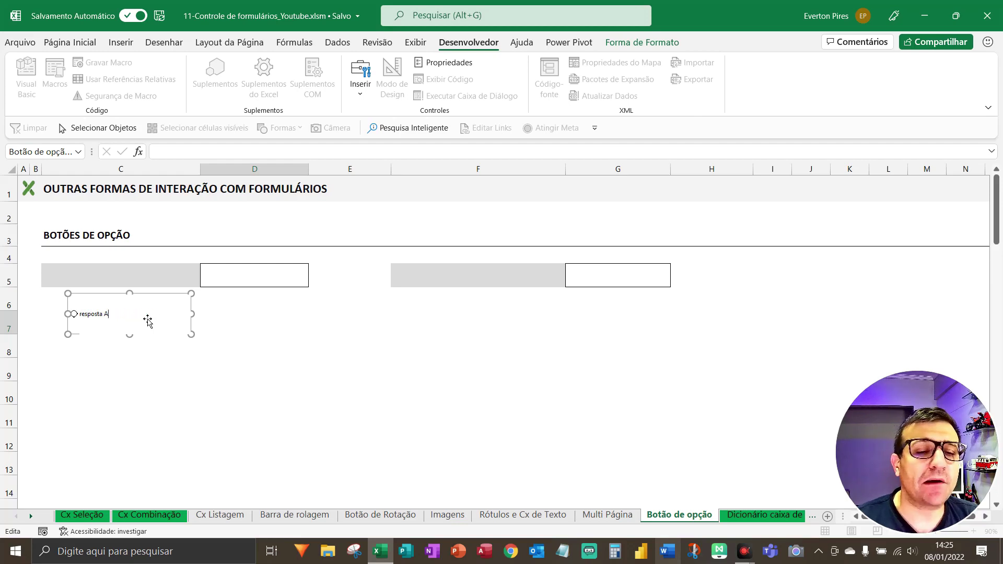
pyautogui.click(82, 318)
pyautogui.press('BackSpace')
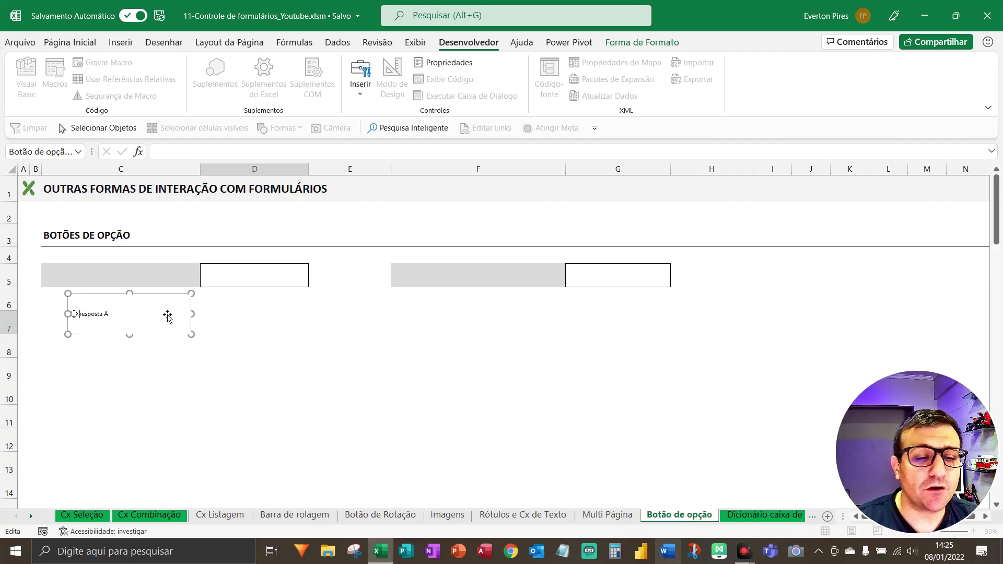
pyautogui.write('R')
pyautogui.click(200, 380)
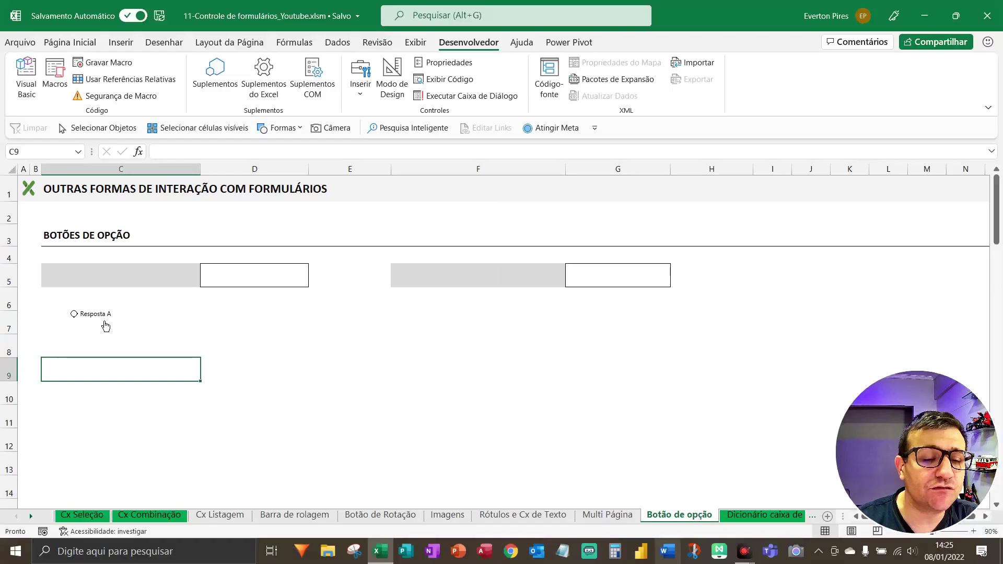
# - Make three copies of the Resposta A option button, stacked below it in column C down to row 12
pyautogui.rightClick(125, 319)
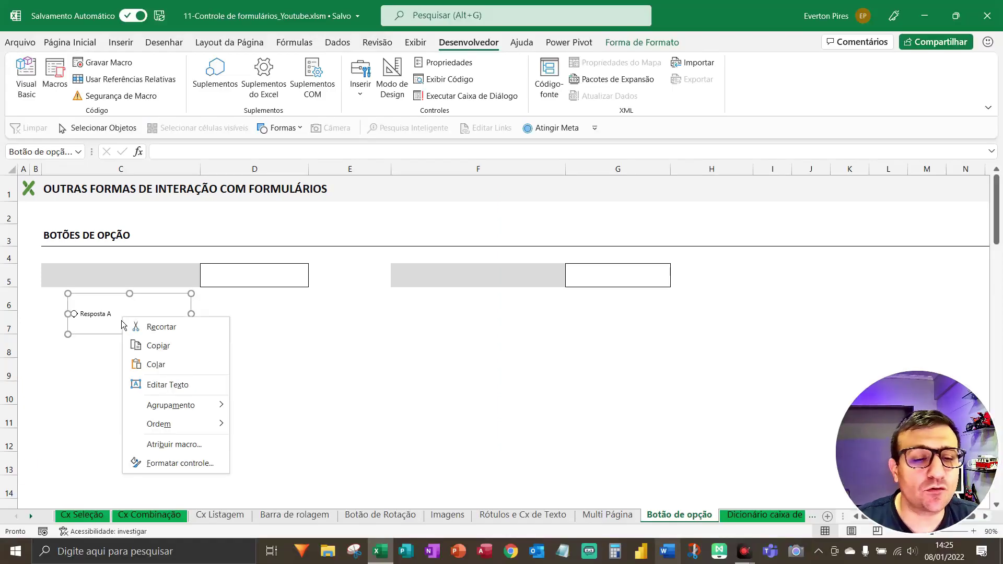
pyautogui.click(124, 302)
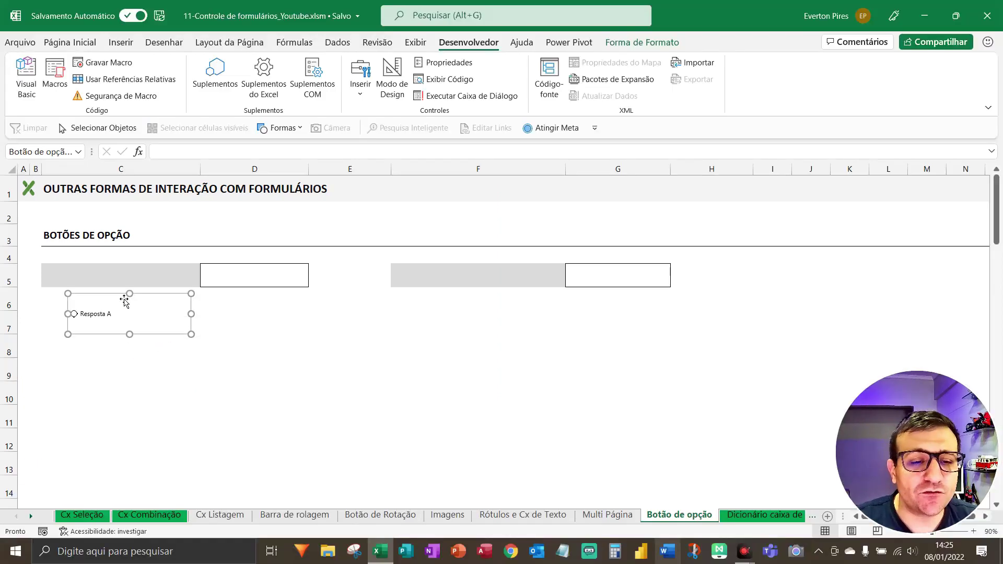
pyautogui.moveTo(129, 302); pyautogui.dragTo(130, 345)
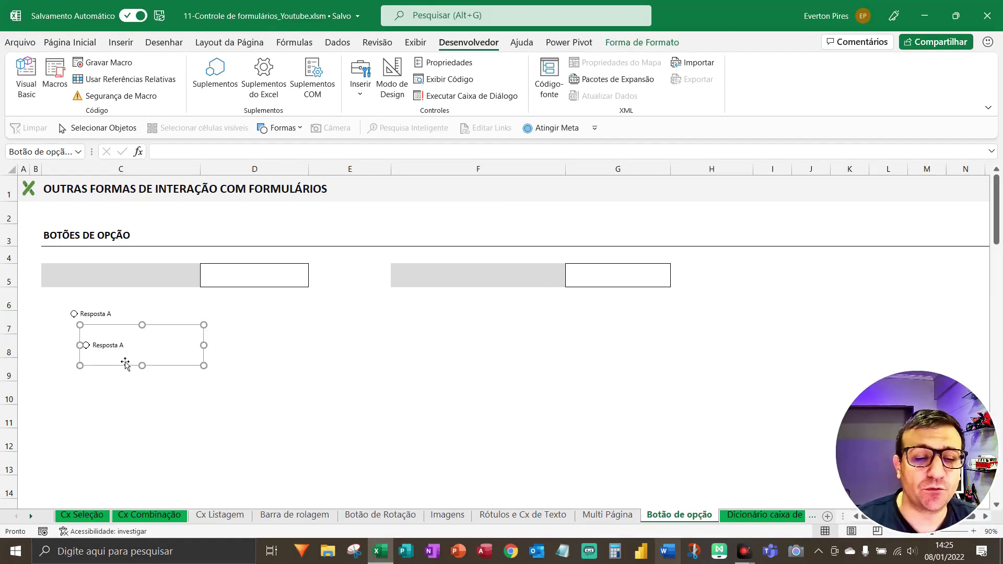
pyautogui.moveTo(133, 330); pyautogui.dragTo(134, 380)
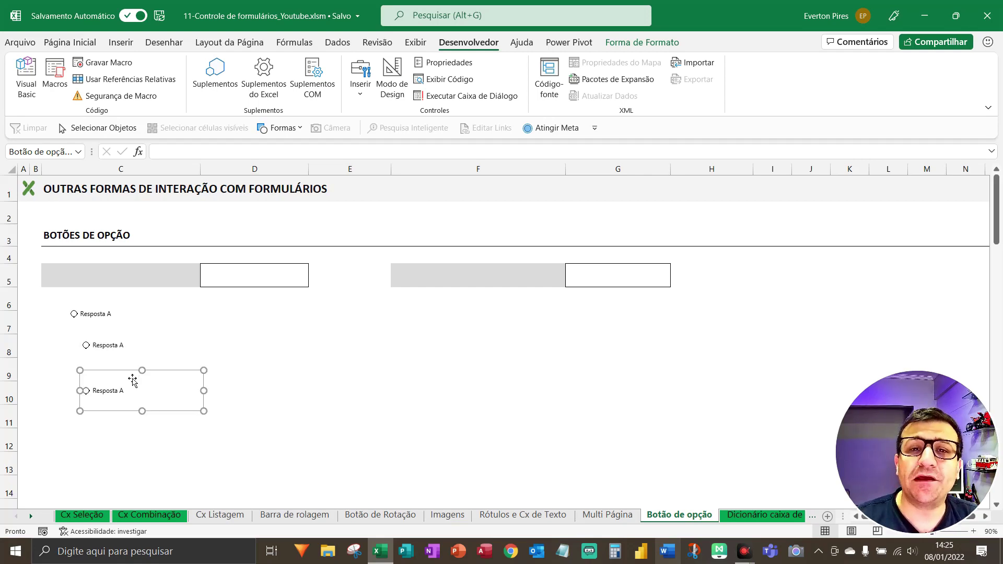
pyautogui.moveTo(137, 384); pyautogui.dragTo(136, 415)
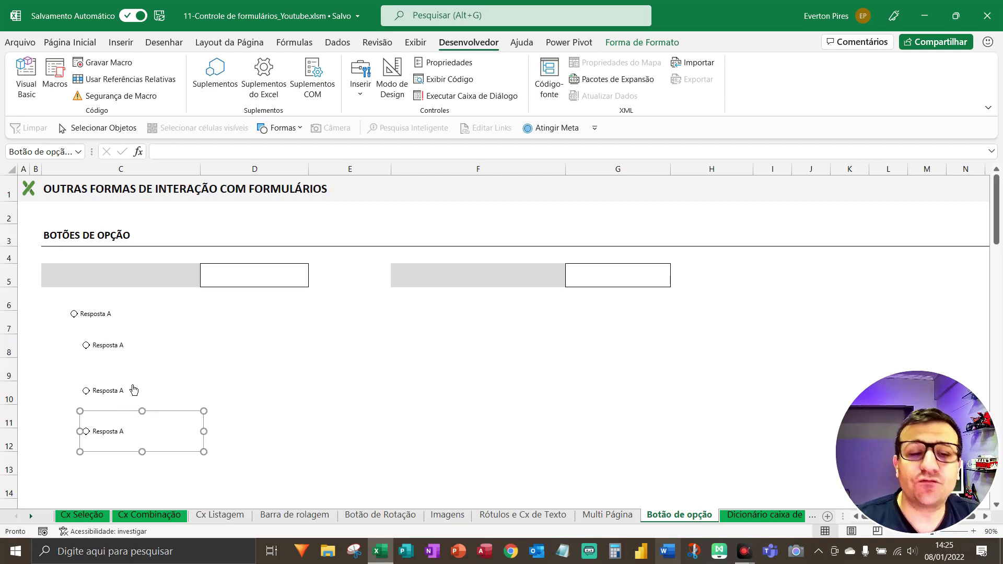
# - Change the captions of the three copied option buttons to "Resposta B", "Resposta C" and "Resposta D", from top to bottom
pyautogui.click(112, 353)
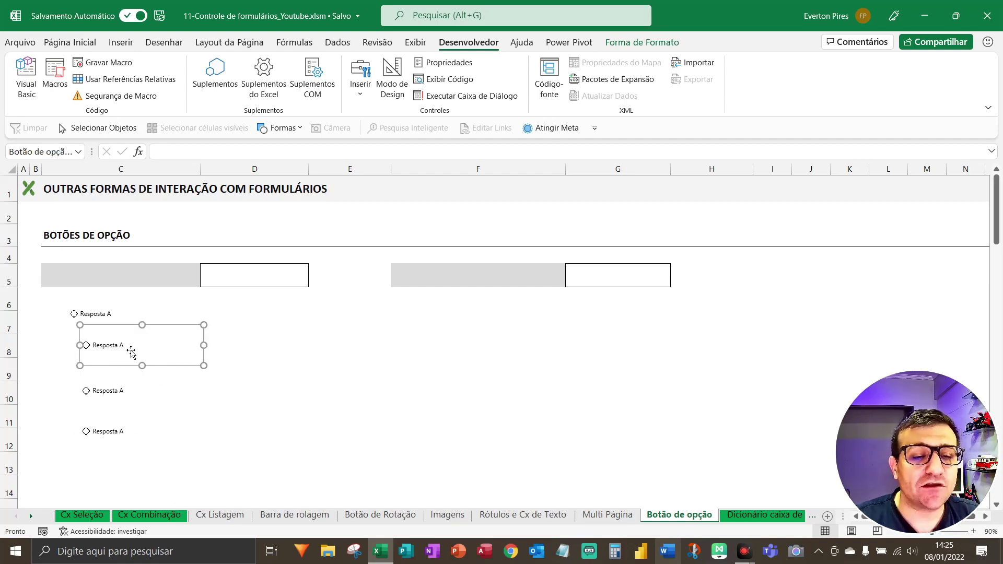
pyautogui.click(131, 351)
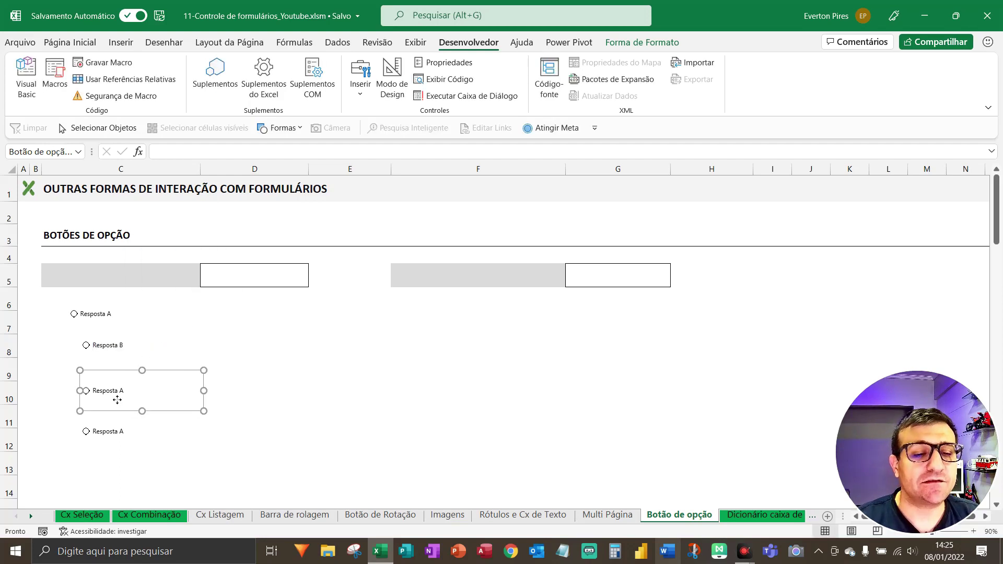
pyautogui.rightClick(114, 397)
pyautogui.click(114, 398)
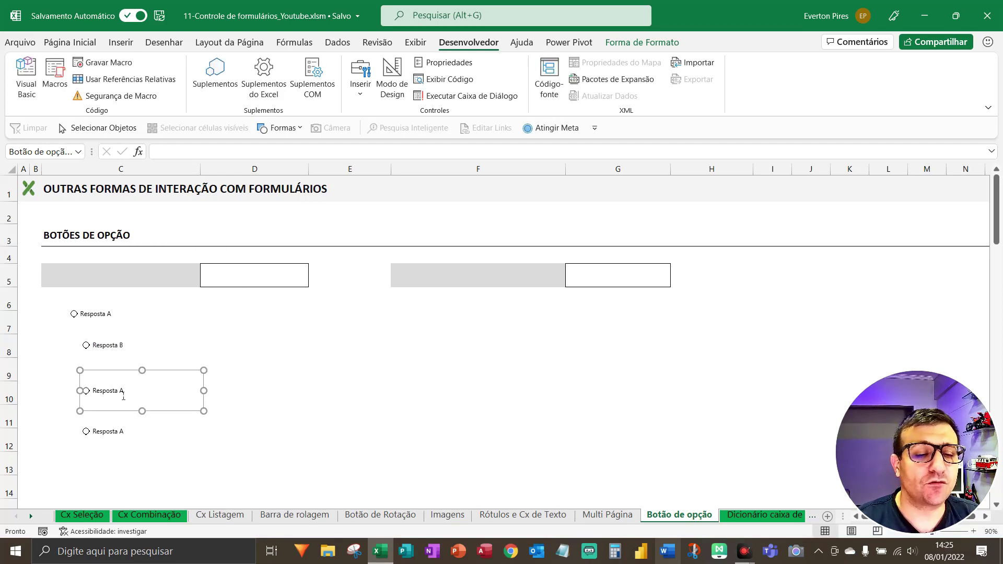
pyautogui.click(129, 396)
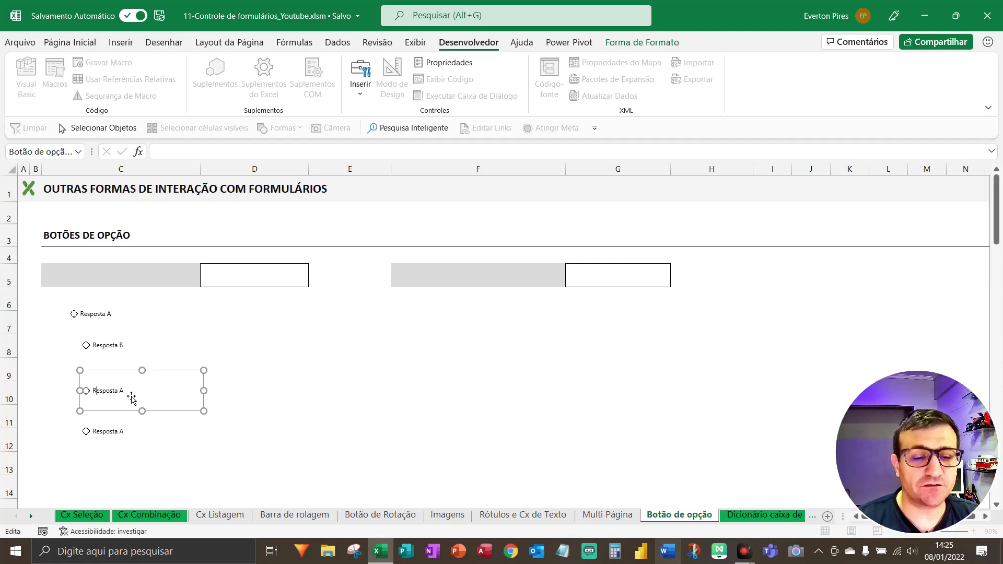
pyautogui.press('BackSpace')
pyautogui.write('C')
pyautogui.rightClick(118, 431)
pyautogui.click(115, 436)
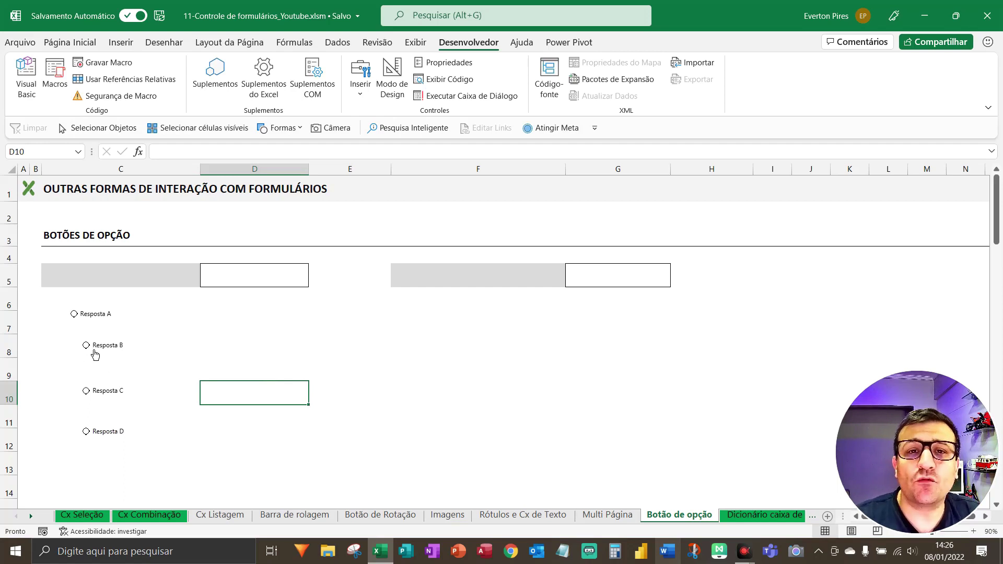
pyautogui.rightClick(113, 318)
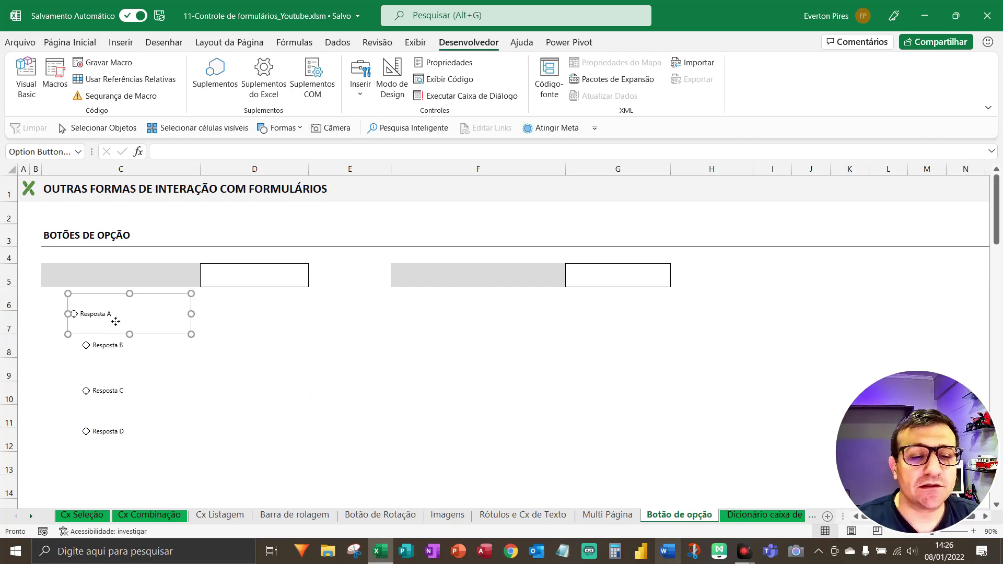
pyautogui.click(109, 353)
pyautogui.rightClick(107, 335)
pyautogui.click(107, 340)
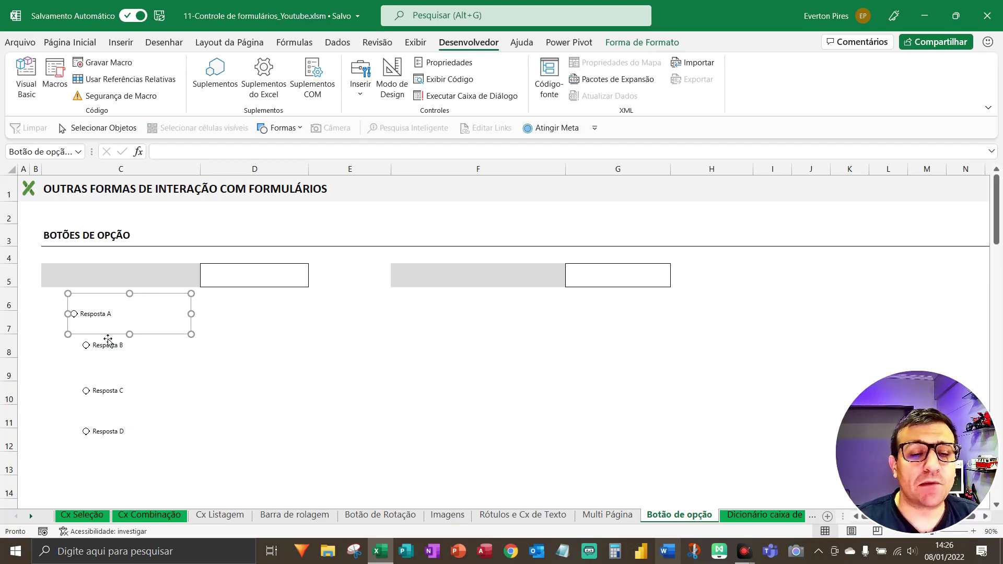
pyautogui.keyDown('ctrl'); pyautogui.click(109, 353); pyautogui.keyUp('ctrl')
pyautogui.keyDown('ctrl'); pyautogui.click(111, 398); pyautogui.keyUp('ctrl')
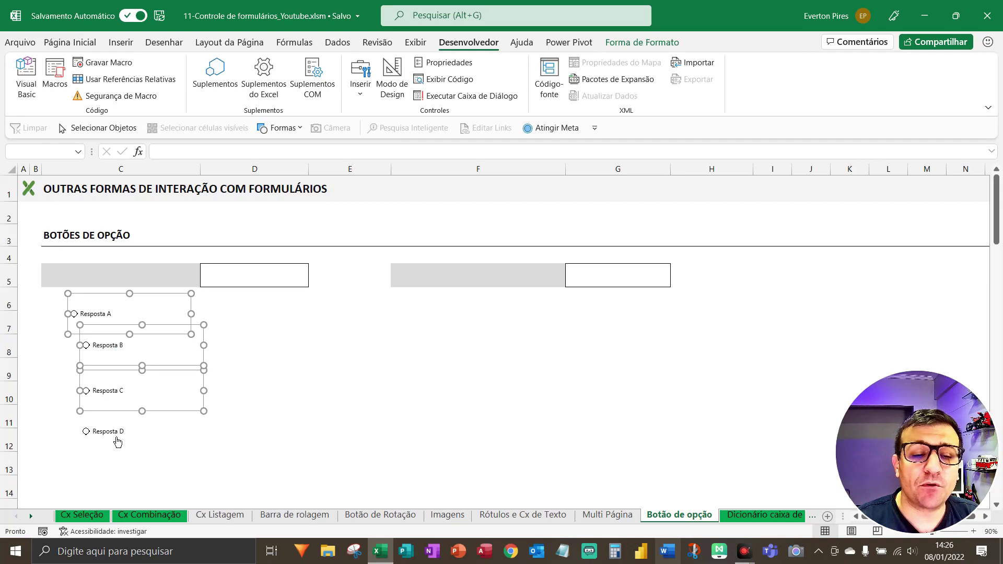
pyautogui.click(418, 404)
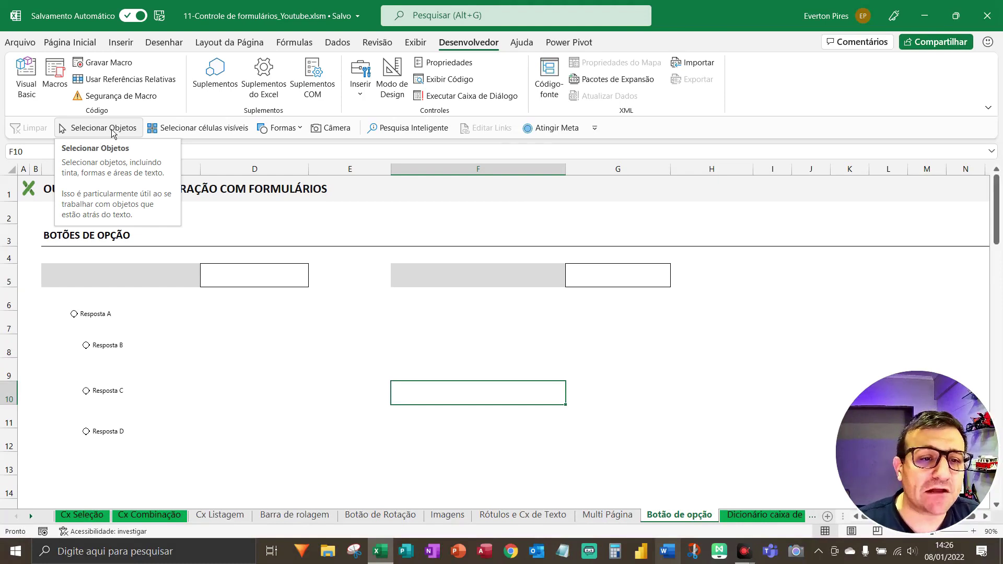
pyautogui.click(98, 139)
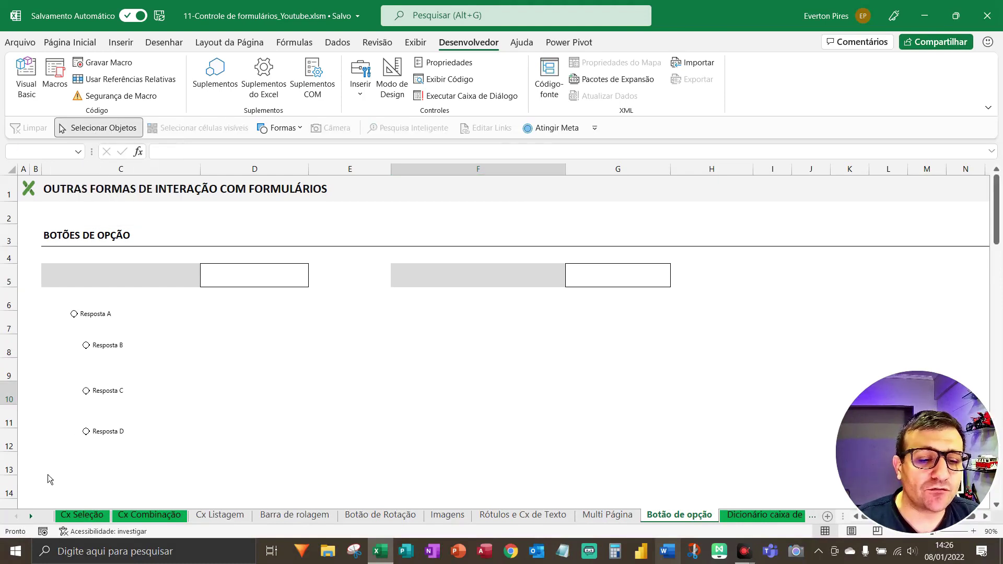
pyautogui.moveTo(48, 473); pyautogui.dragTo(219, 285)
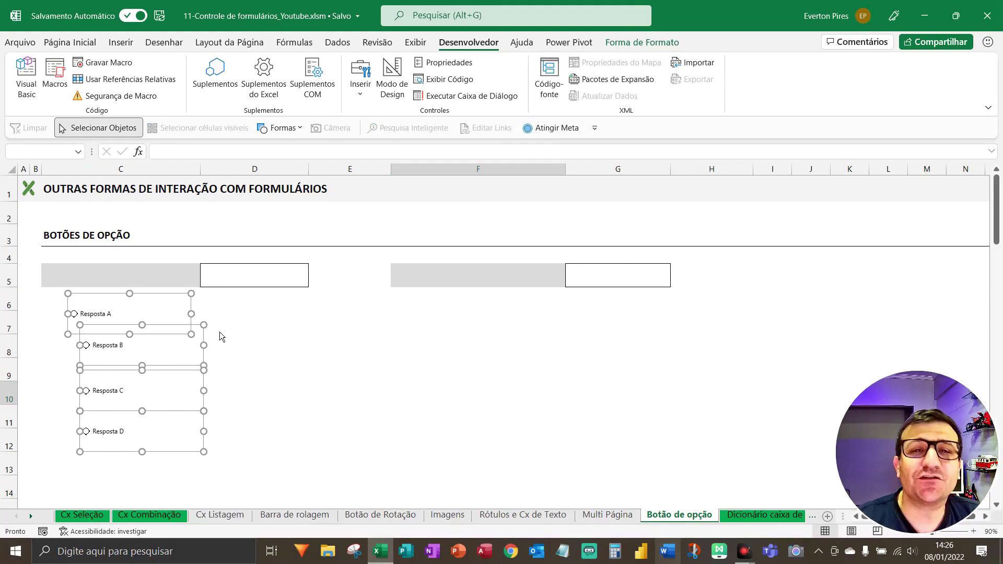
pyautogui.click(341, 380)
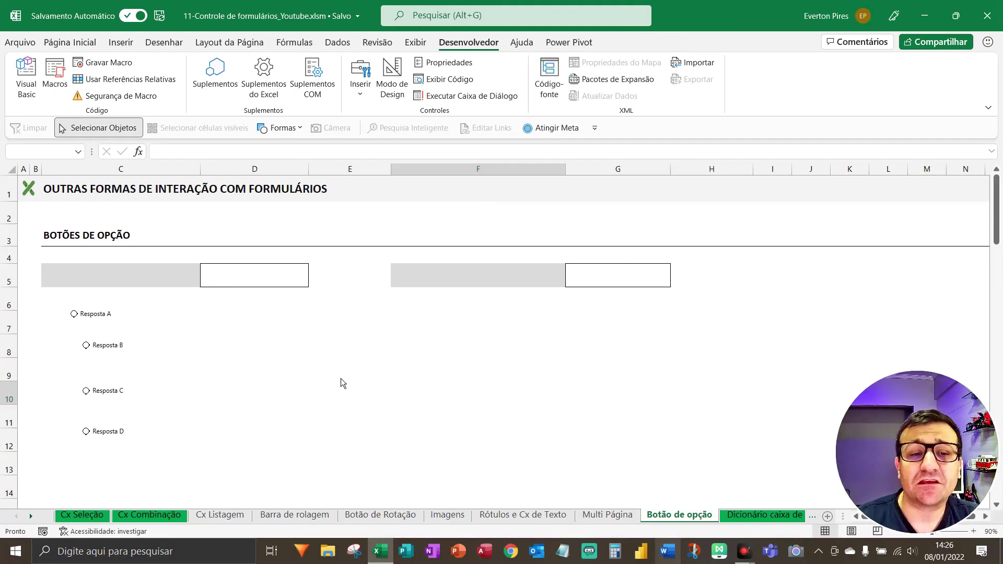
pyautogui.click(110, 134)
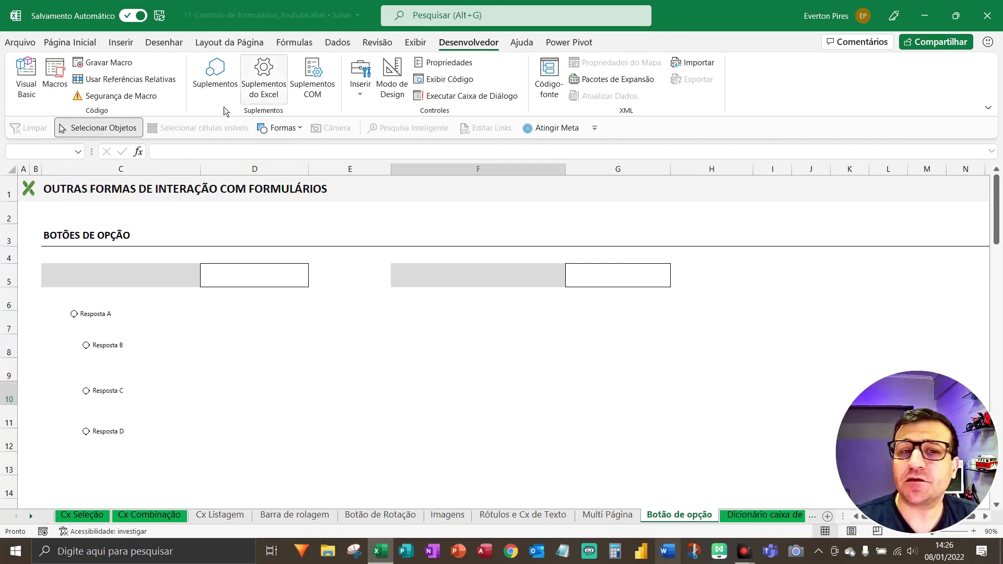
pyautogui.click(76, 45)
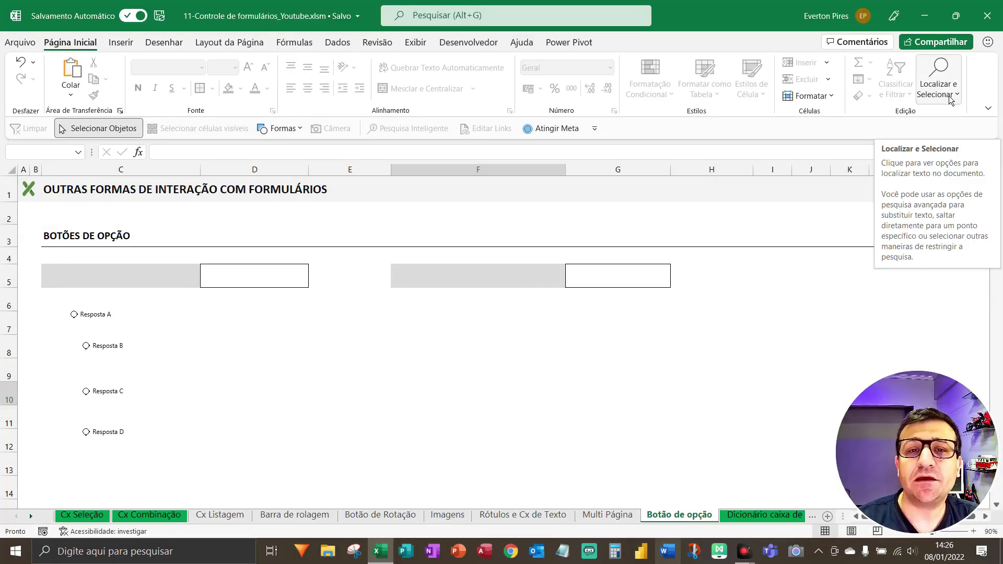
pyautogui.click(940, 90)
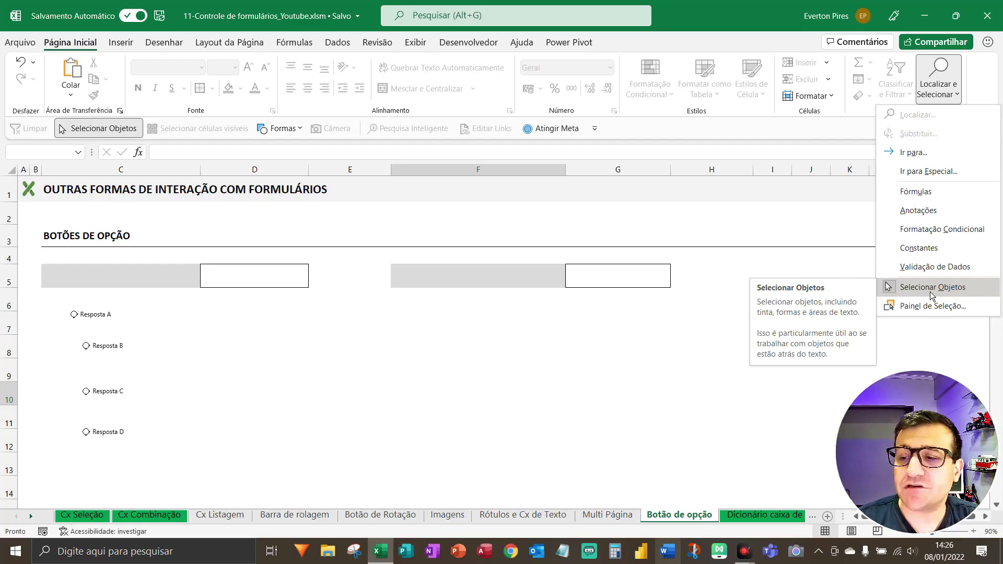
pyautogui.click(930, 287)
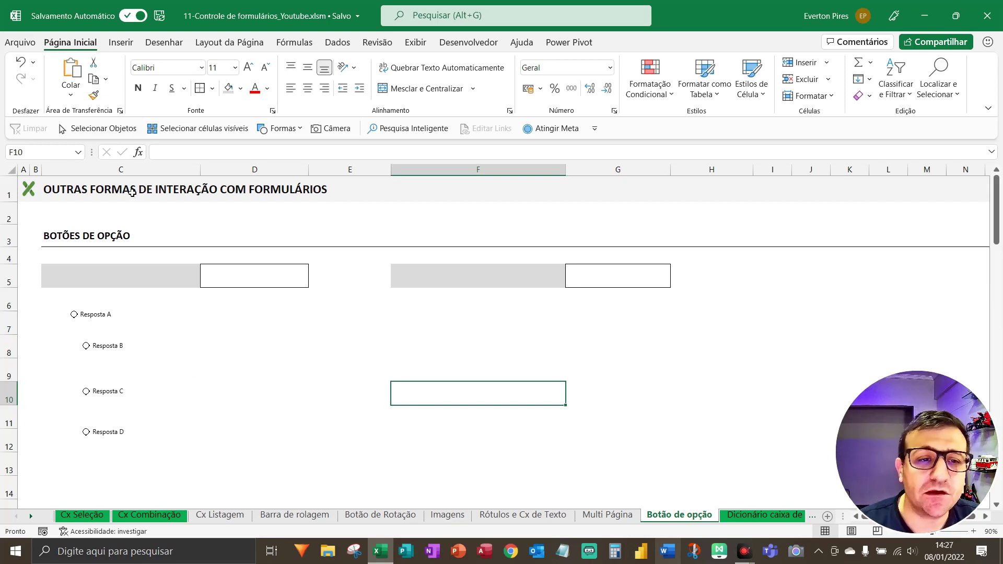
# - Select the four option buttons Resposta A to D together as objects and align them to the left
pyautogui.click(79, 130)
pyautogui.moveTo(212, 473); pyautogui.dragTo(30, 293)
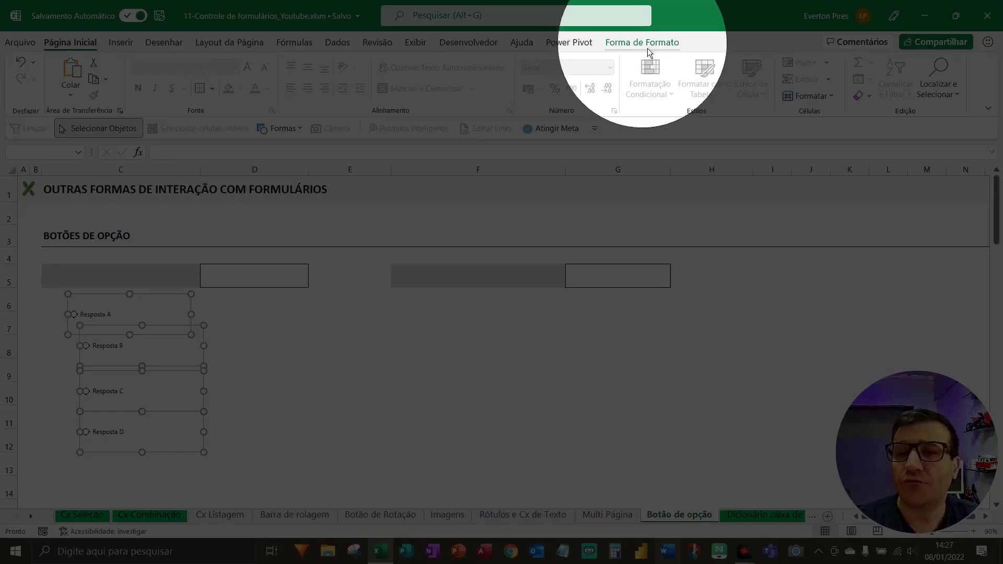
pyautogui.click(647, 45)
pyautogui.click(837, 62)
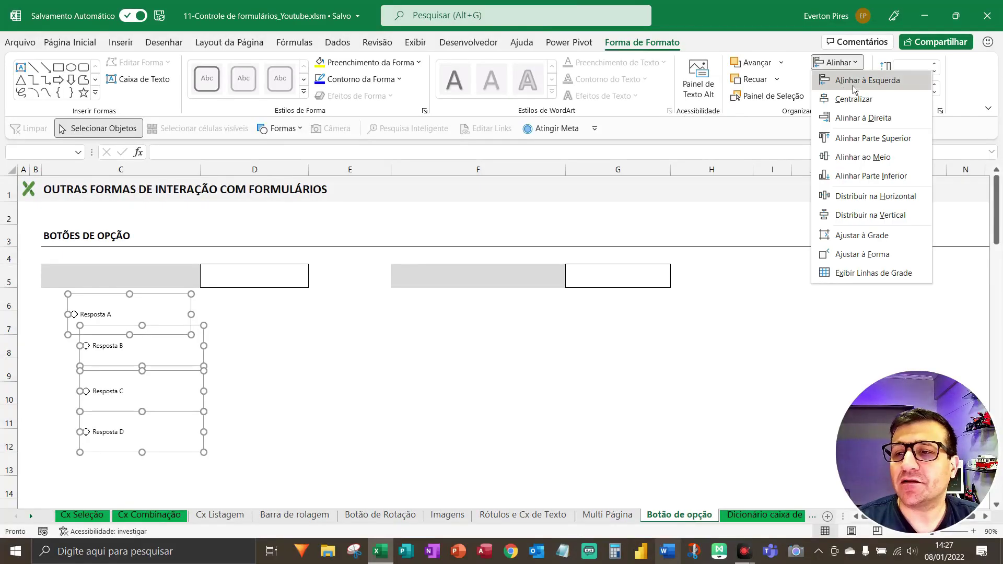
pyautogui.click(852, 84)
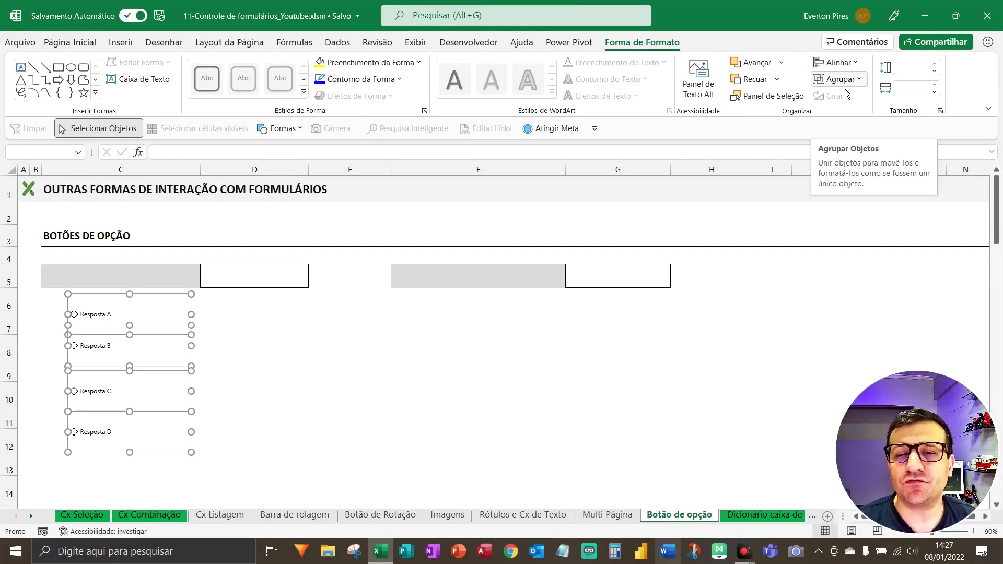
# - Distribute the four selected option buttons evenly in the vertical direction, leaving them deselected
pyautogui.click(837, 63)
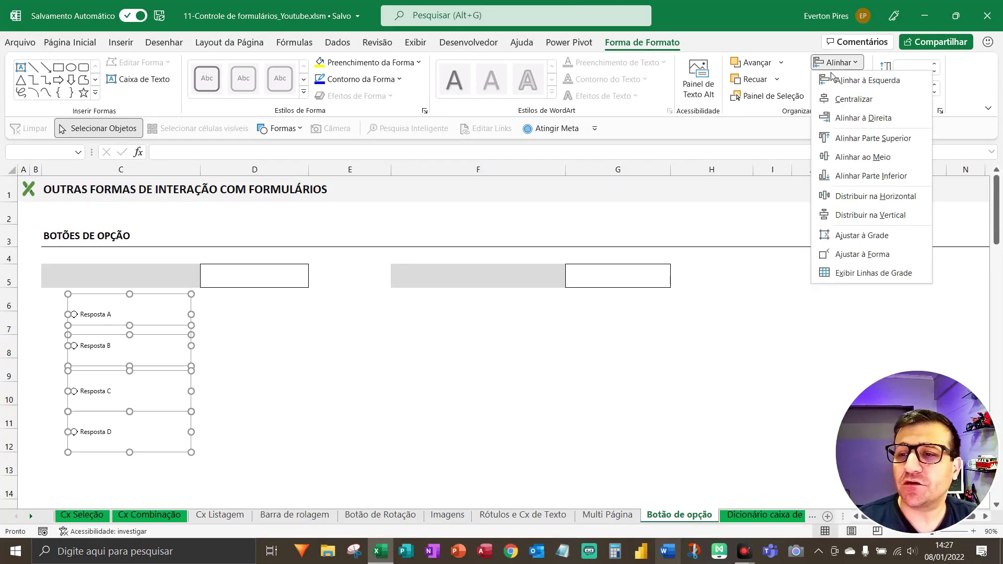
pyautogui.press('F5')
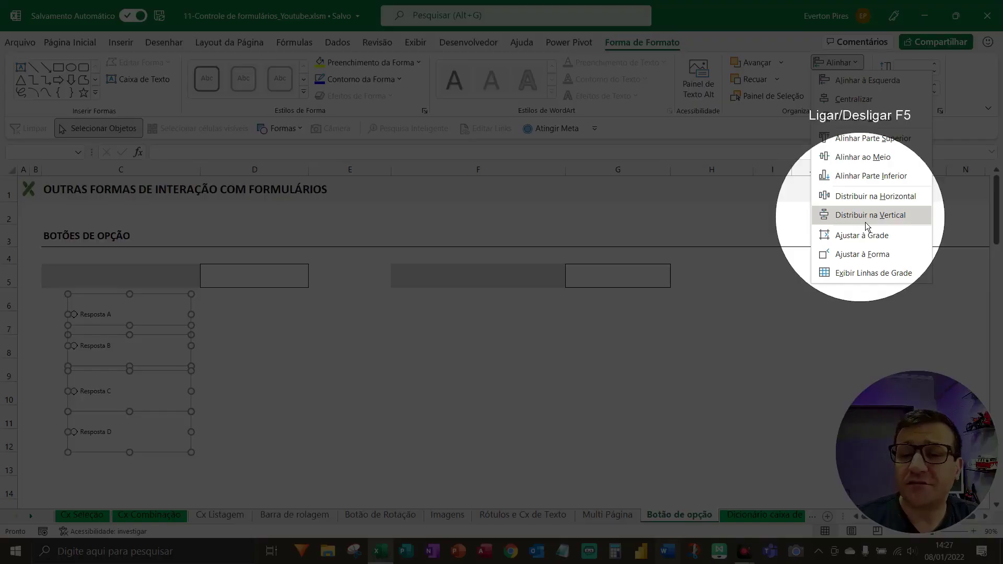
pyautogui.press('F5')
pyautogui.click(864, 215)
pyautogui.click(101, 324)
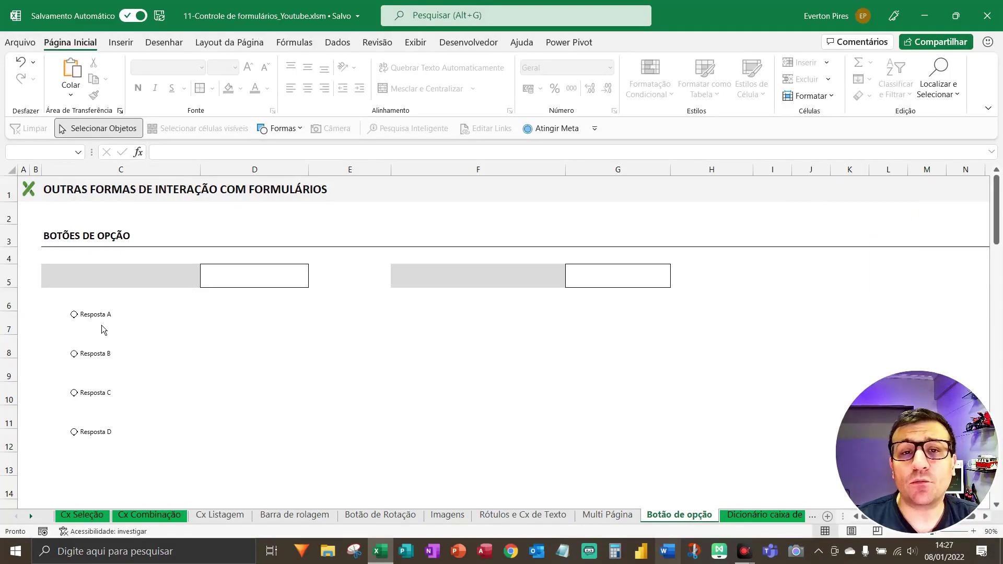
pyautogui.press('F5')
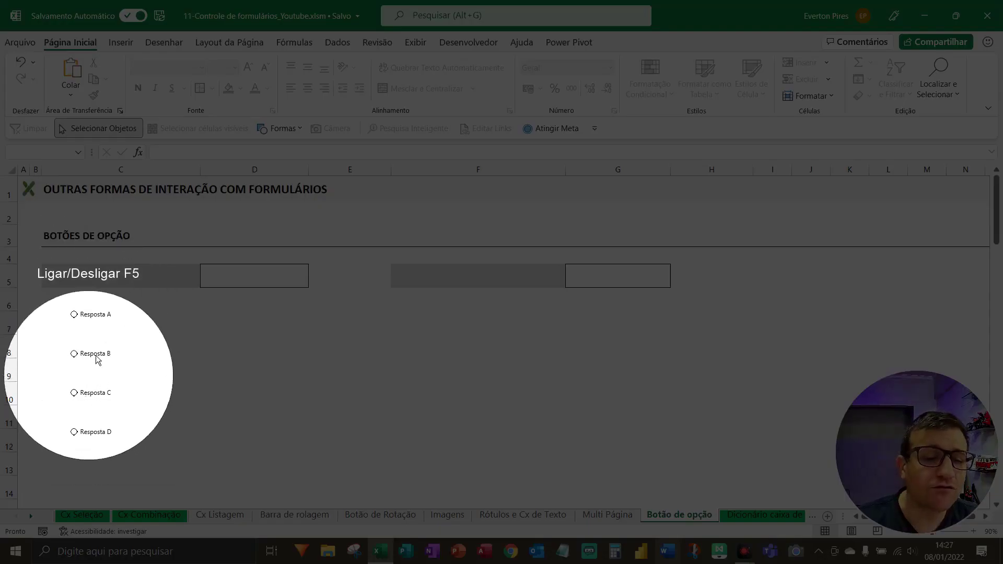
pyautogui.press('F5')
# - Link the Resposta A option button to the grey cell C5 in its control format settings
pyautogui.rightClick(91, 322)
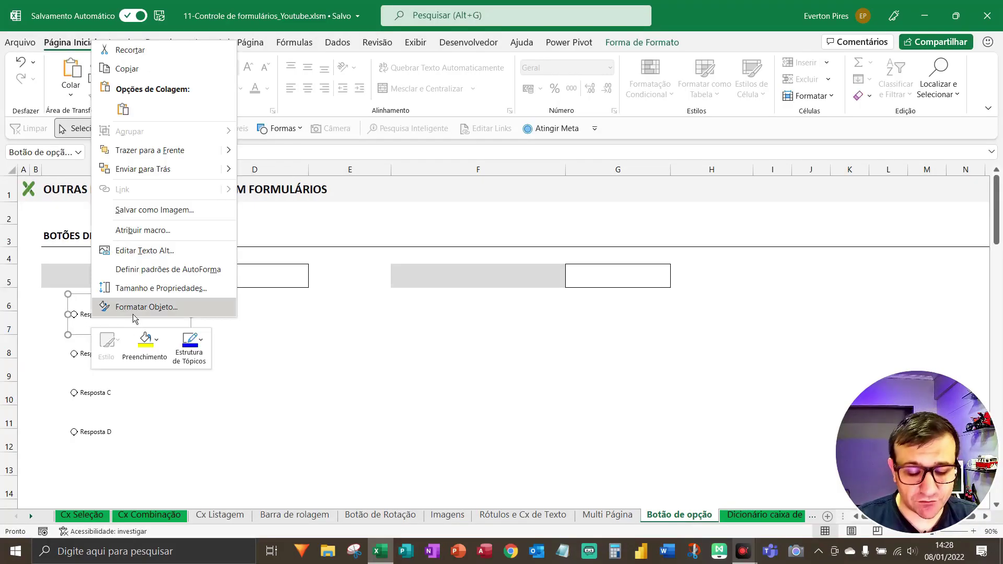
pyautogui.press('F5')
pyautogui.press('F5')
pyautogui.click(140, 315)
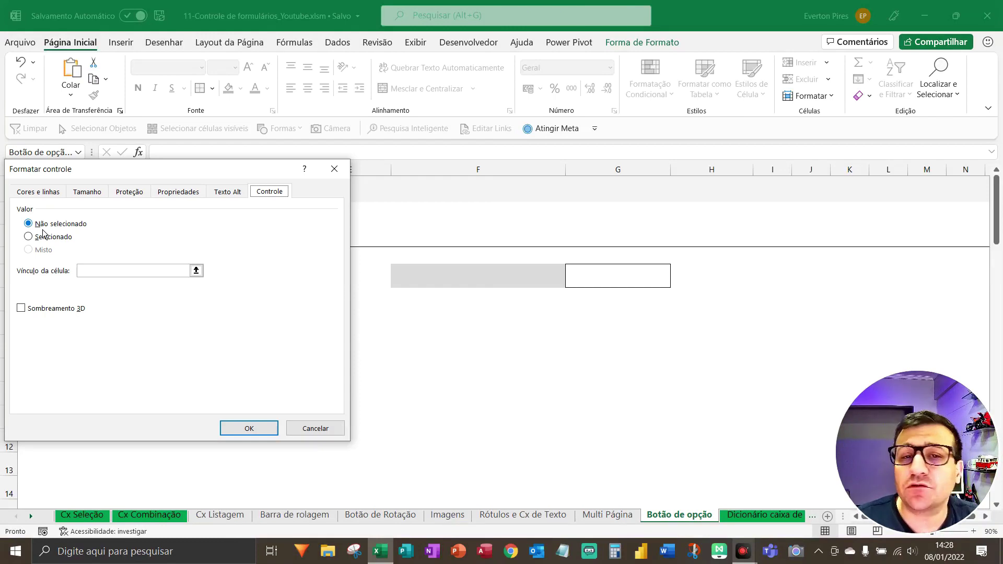
pyautogui.click(97, 272)
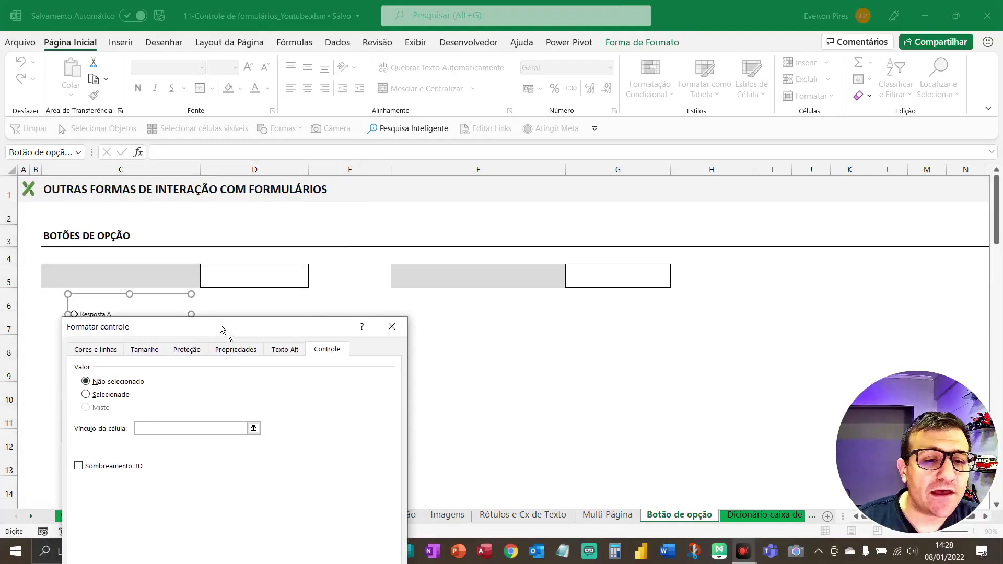
pyautogui.moveTo(337, 82); pyautogui.dragTo(439, 123)
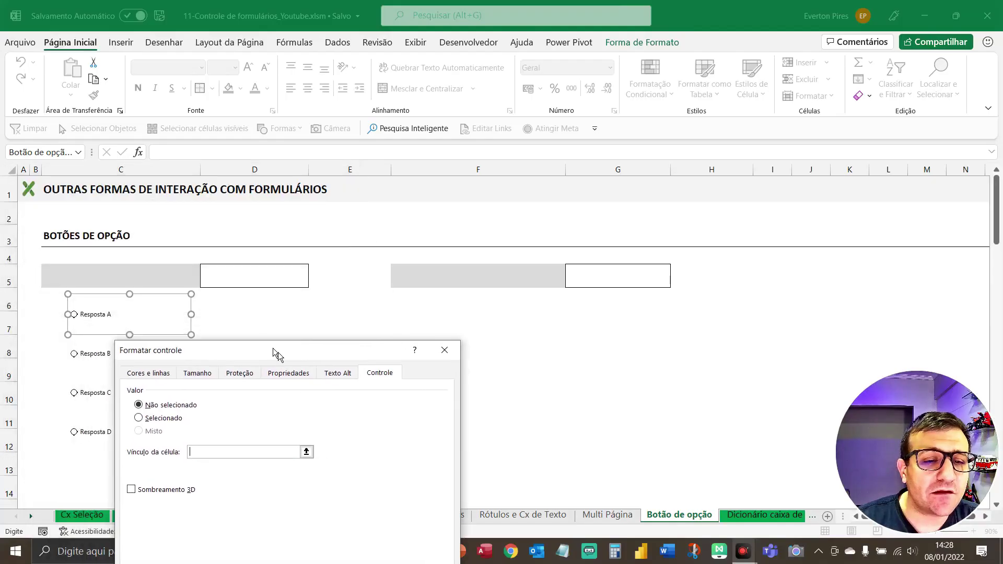
pyautogui.click(120, 273)
pyautogui.press('Return')
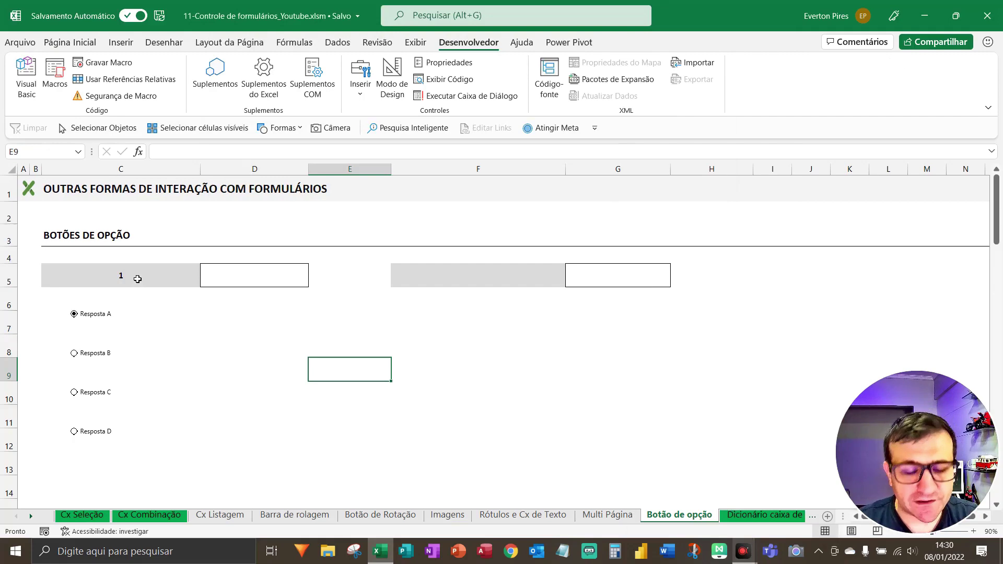
pyautogui.press('F5')
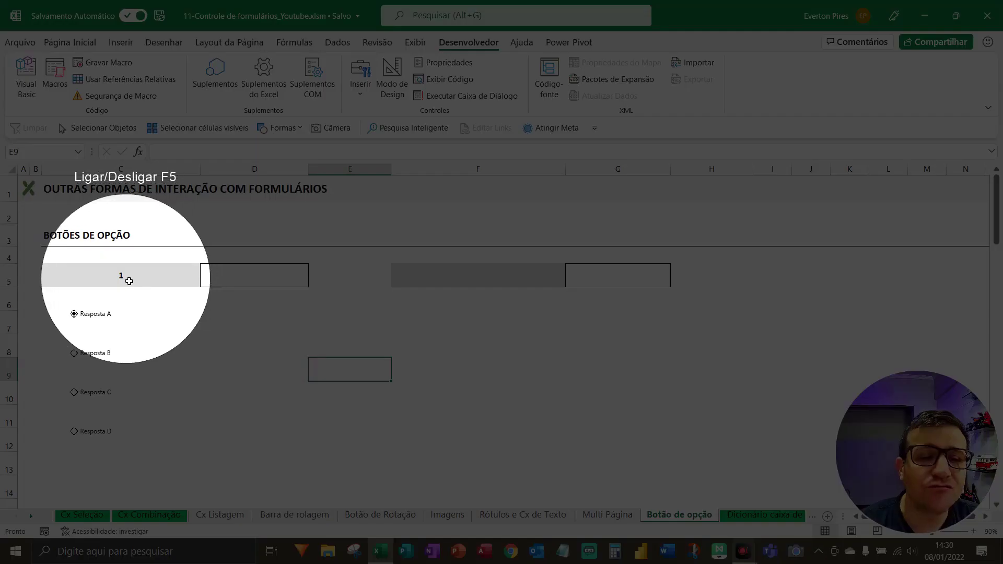
pyautogui.press('F5')
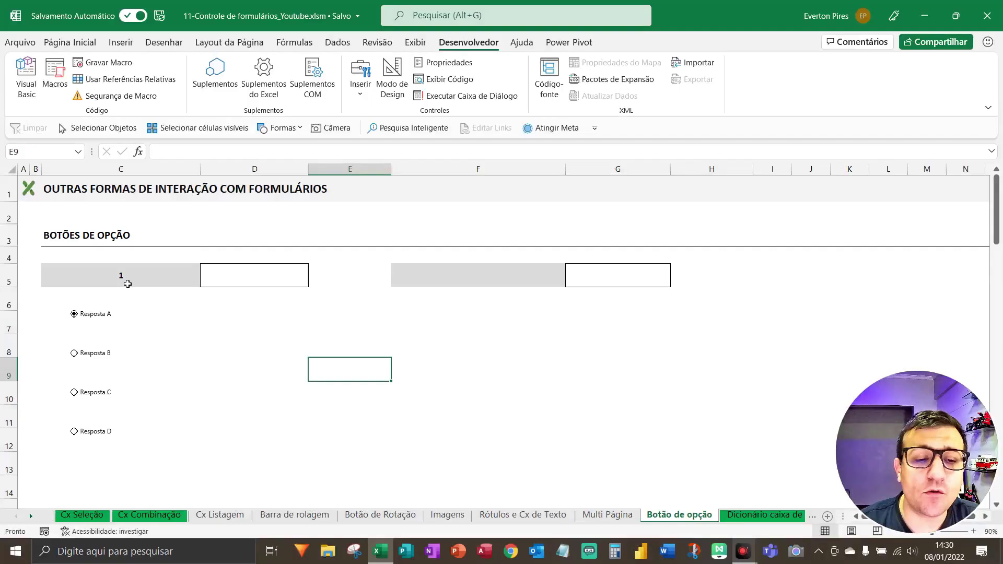
pyautogui.press('F6')
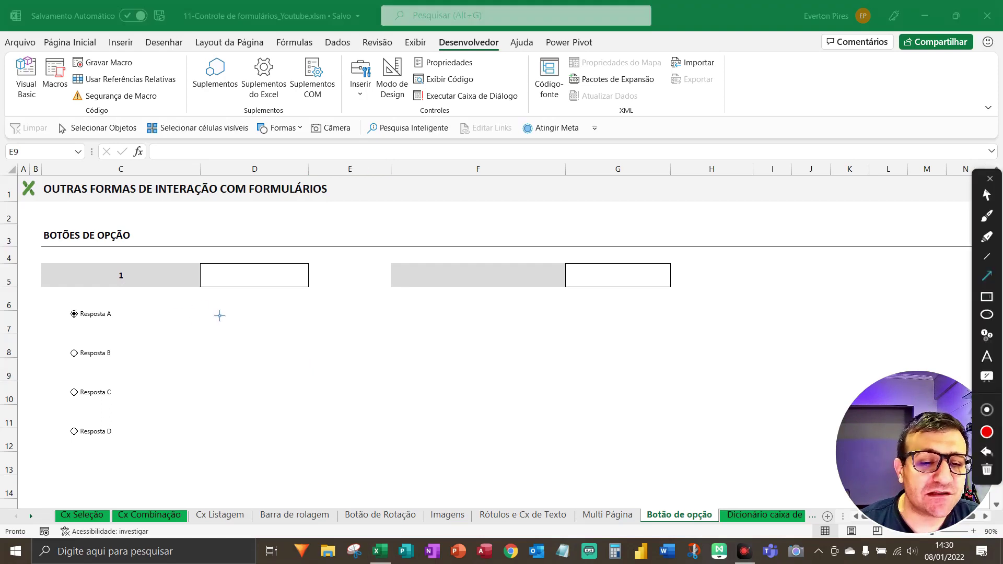
pyautogui.moveTo(203, 308); pyautogui.dragTo(123, 313)
pyautogui.moveTo(188, 352); pyautogui.dragTo(125, 351)
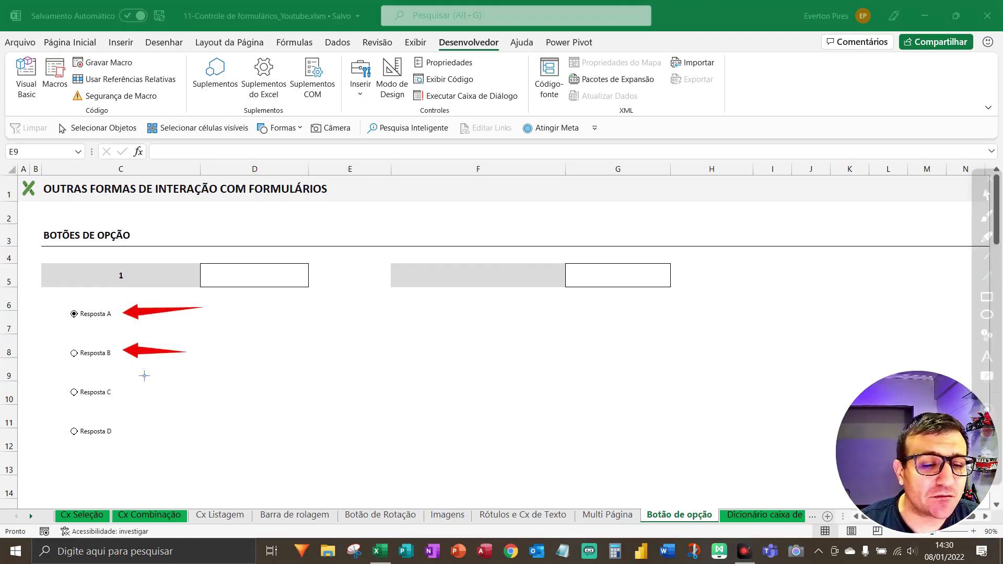
pyautogui.moveTo(191, 397); pyautogui.dragTo(124, 392)
pyautogui.moveTo(208, 452); pyautogui.dragTo(130, 434)
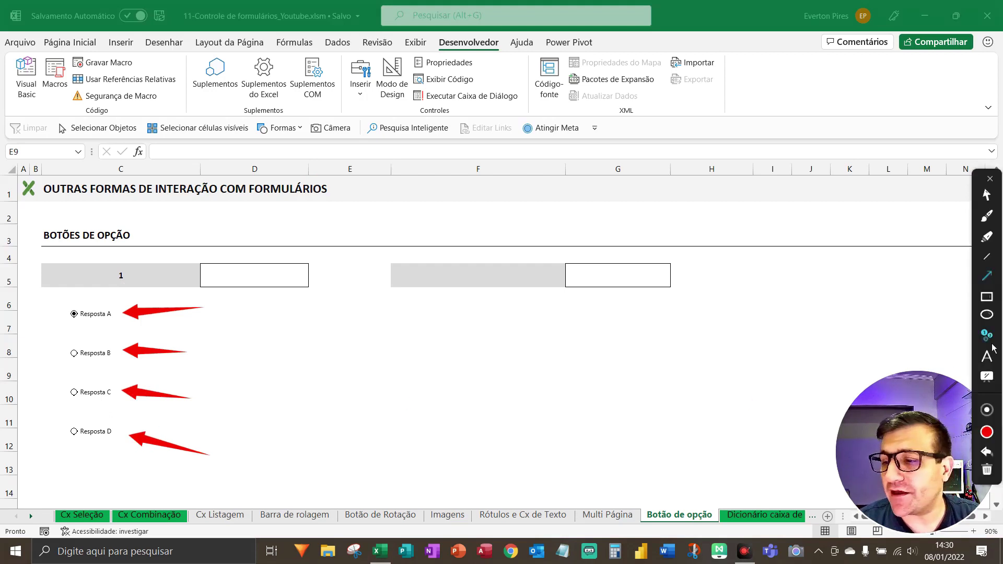
pyautogui.click(56, 313)
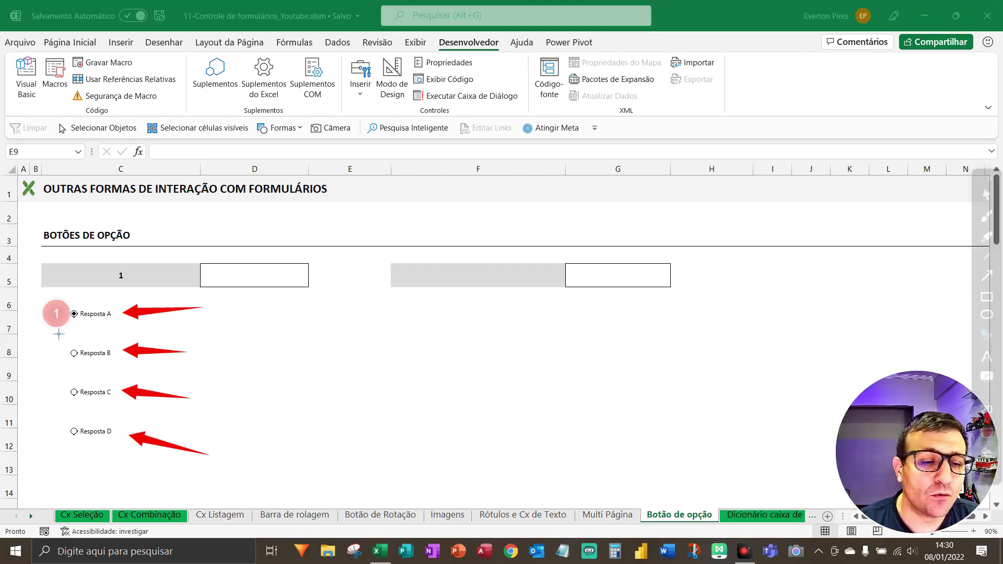
pyautogui.click(51, 350)
pyautogui.click(55, 397)
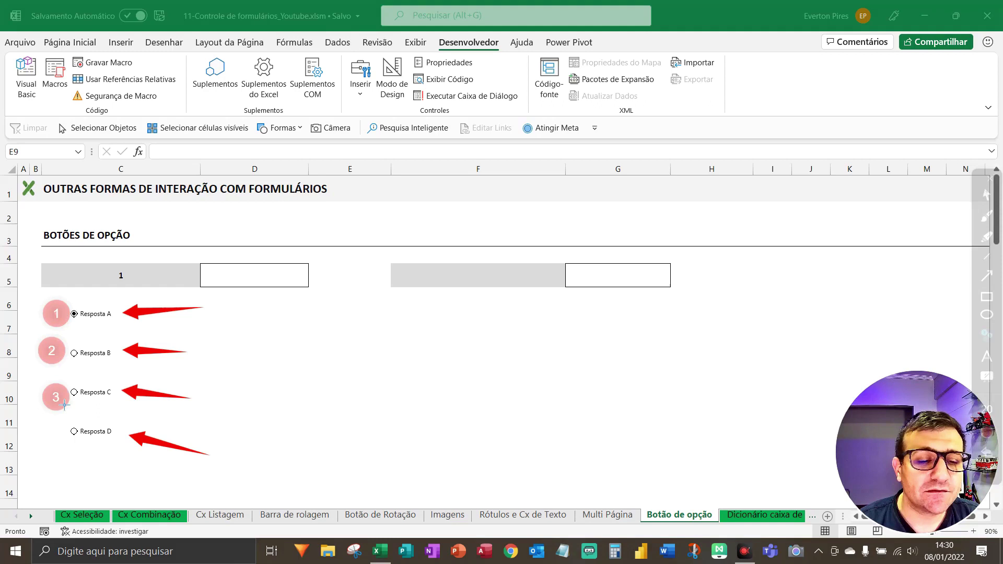
pyautogui.click(54, 441)
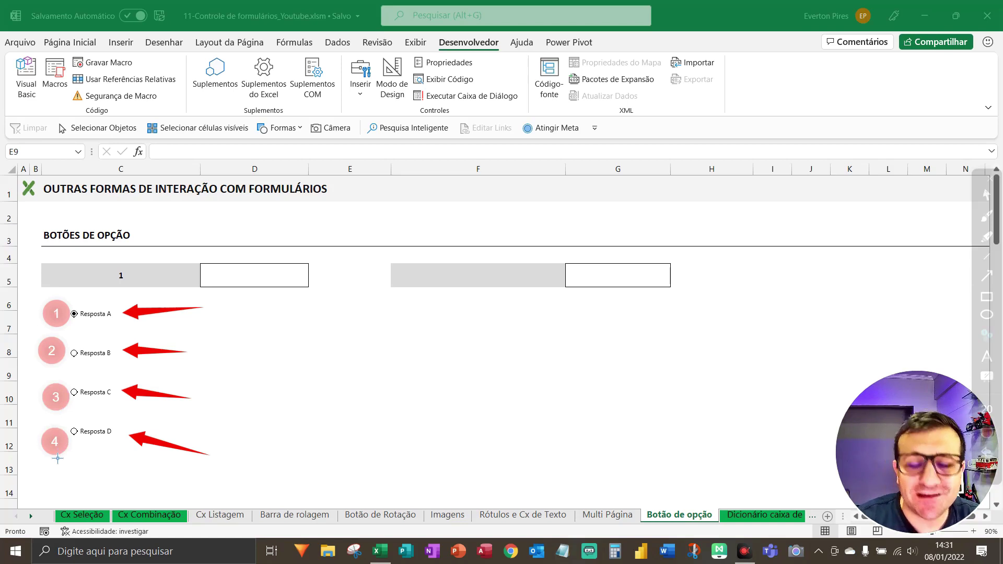
pyautogui.press('Escape')
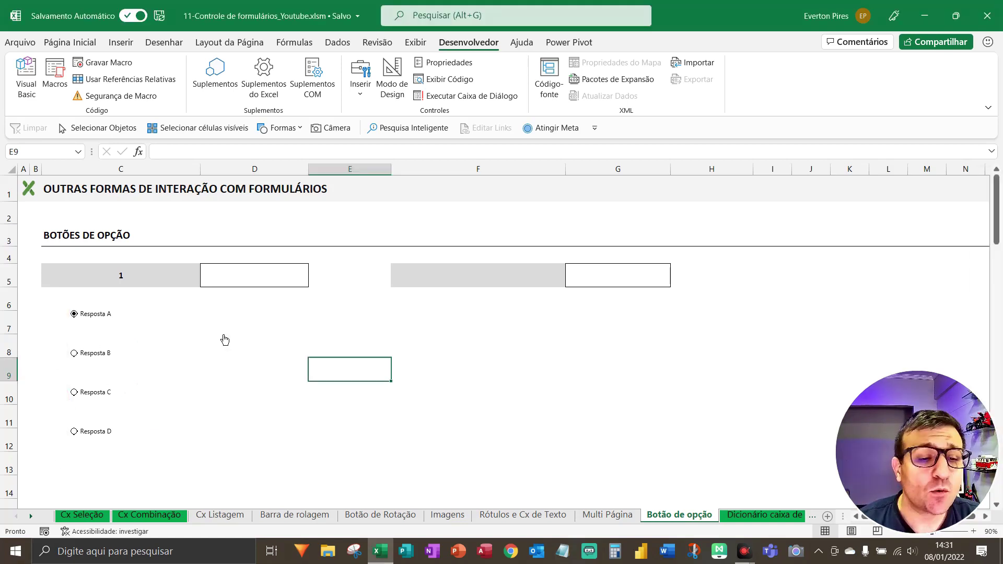
pyautogui.hotkey('ctrl', 'alt', 'g')
pyautogui.moveTo(178, 305); pyautogui.dragTo(118, 314)
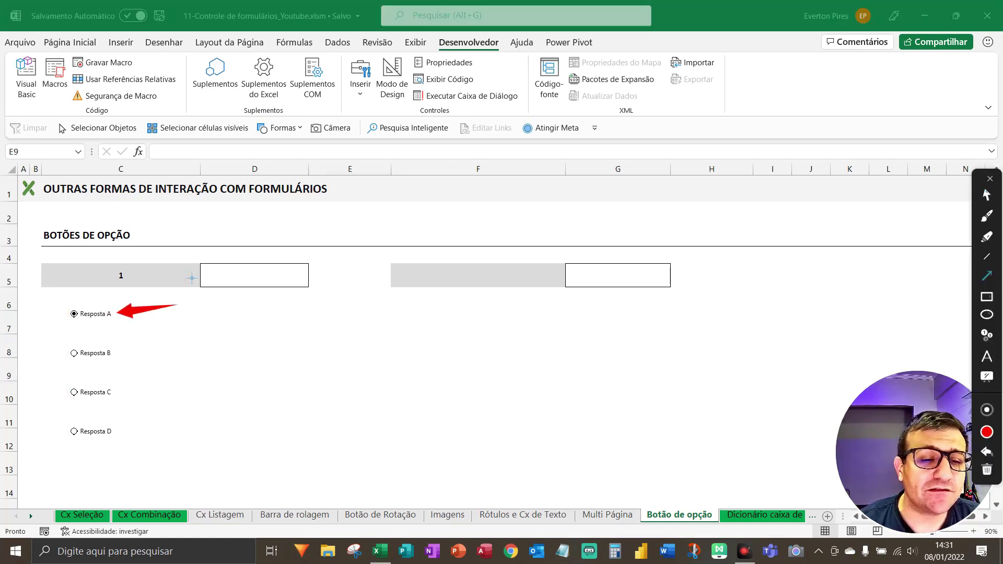
pyautogui.moveTo(223, 250); pyautogui.dragTo(142, 279)
pyautogui.press('Escape')
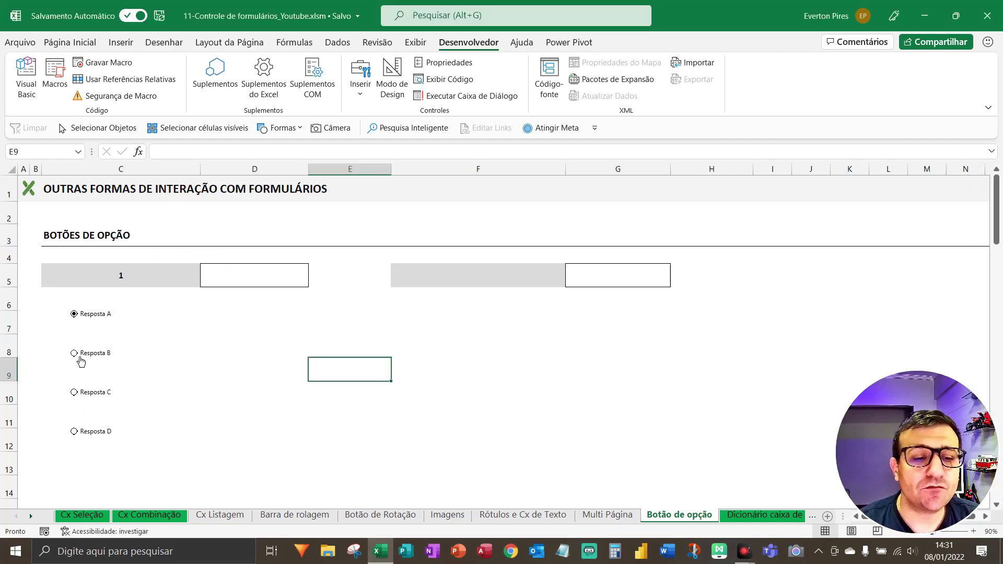
# - Test the option group by choosing Resposta B and then Resposta C, checking the linked cell C5 after each choice
pyautogui.click(79, 356)
pyautogui.hotkey('ctrl', 'alt', 'g')
pyautogui.moveTo(209, 238); pyautogui.dragTo(137, 267)
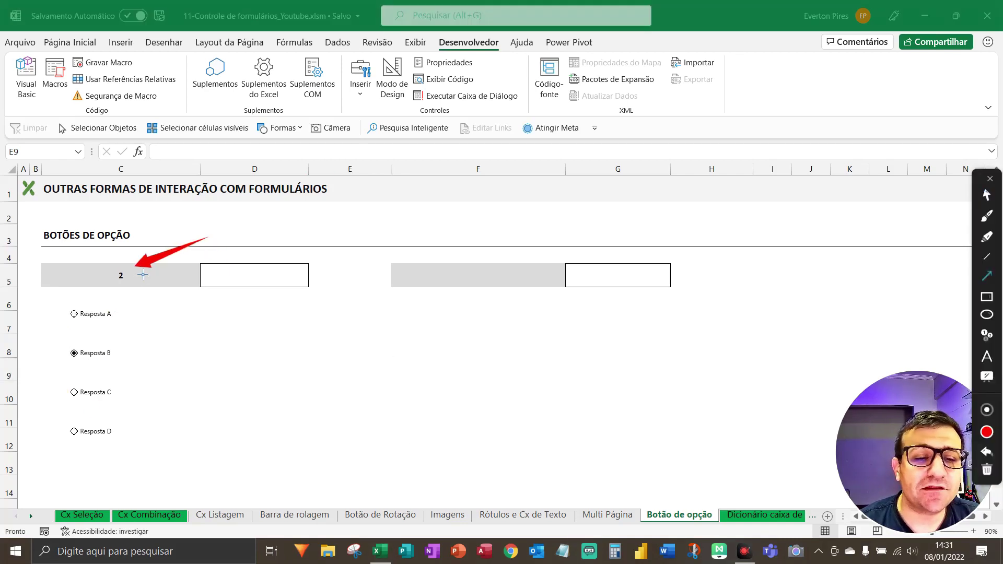
pyautogui.press('Escape')
pyautogui.click(83, 405)
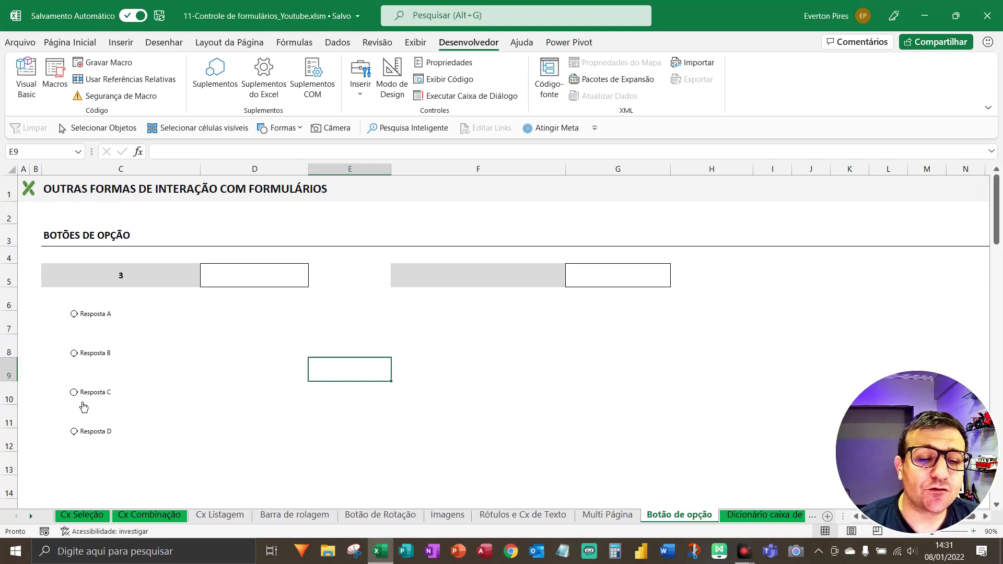
pyautogui.hotkey('ctrl', 'alt', 'g')
pyautogui.moveTo(196, 247)
pyautogui.mouseDown()
pyautogui.moveTo(153, 275)
pyautogui.moveTo(130, 273)
pyautogui.mouseUp()
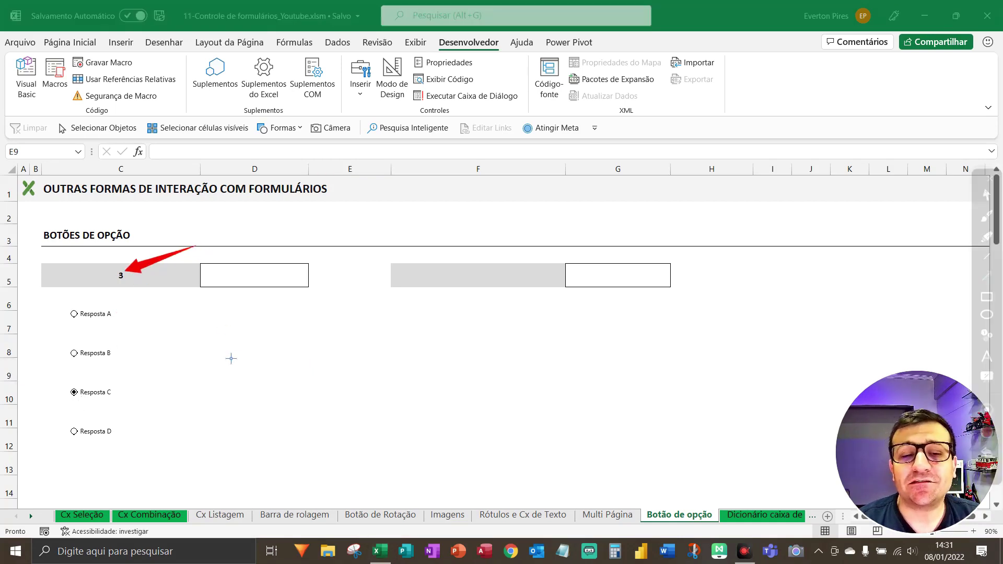
pyautogui.press('Escape')
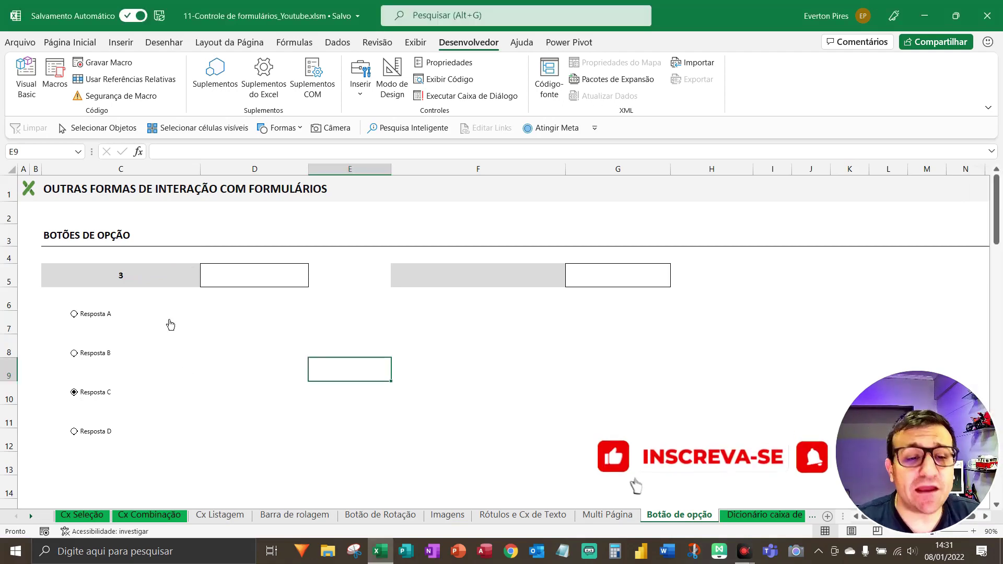
pyautogui.press('F5')
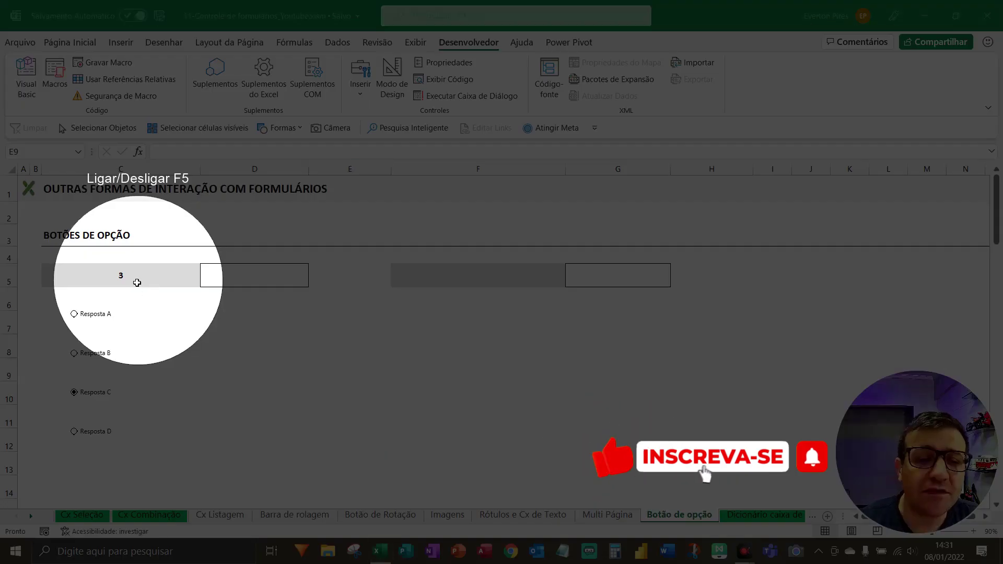
# - Enter the formula =SE(C5=4;"Correto";"Errado") in cell D5 to evaluate the chosen answer
pyautogui.press('F5')
pyautogui.click(243, 286)
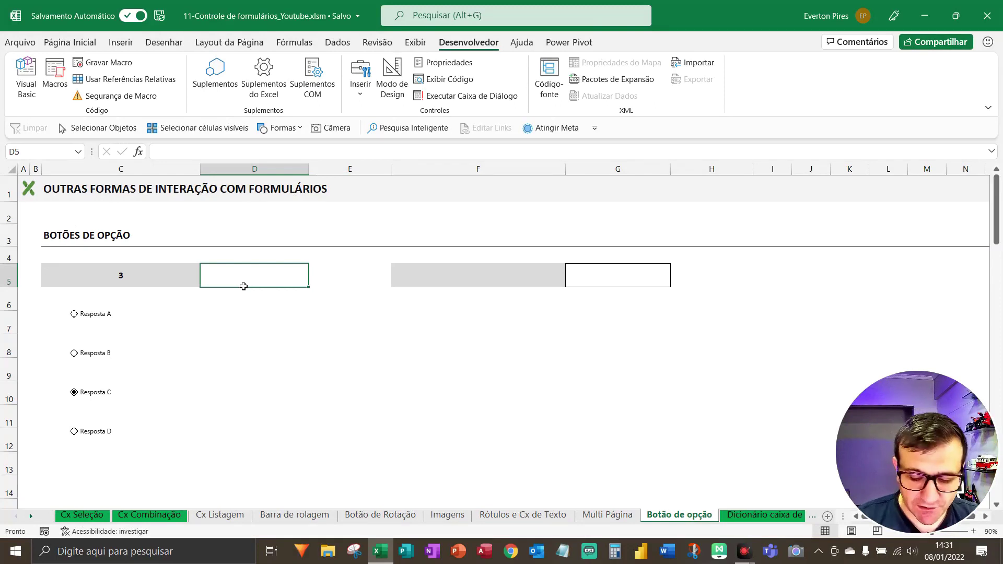
pyautogui.write('=se(')
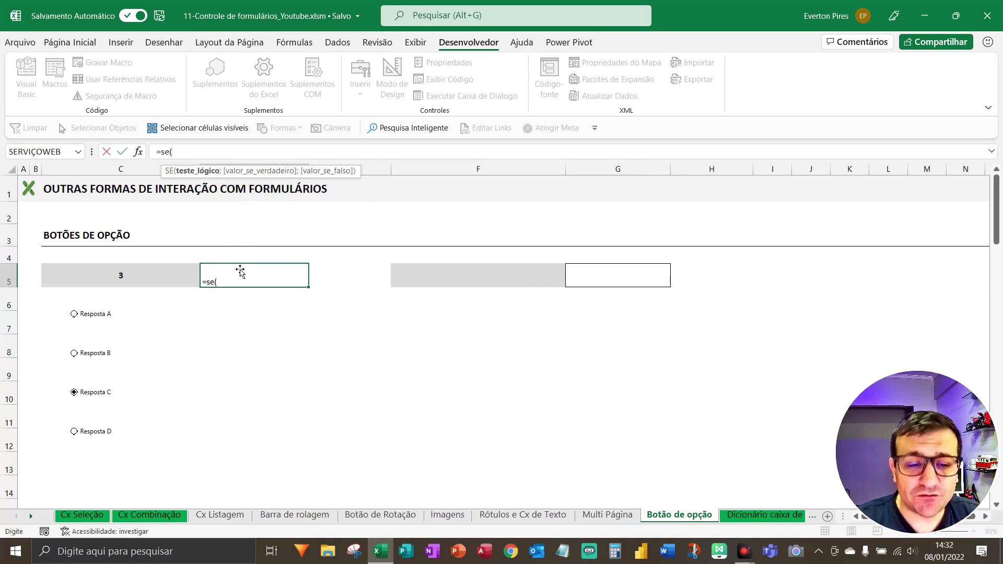
pyautogui.click(136, 279)
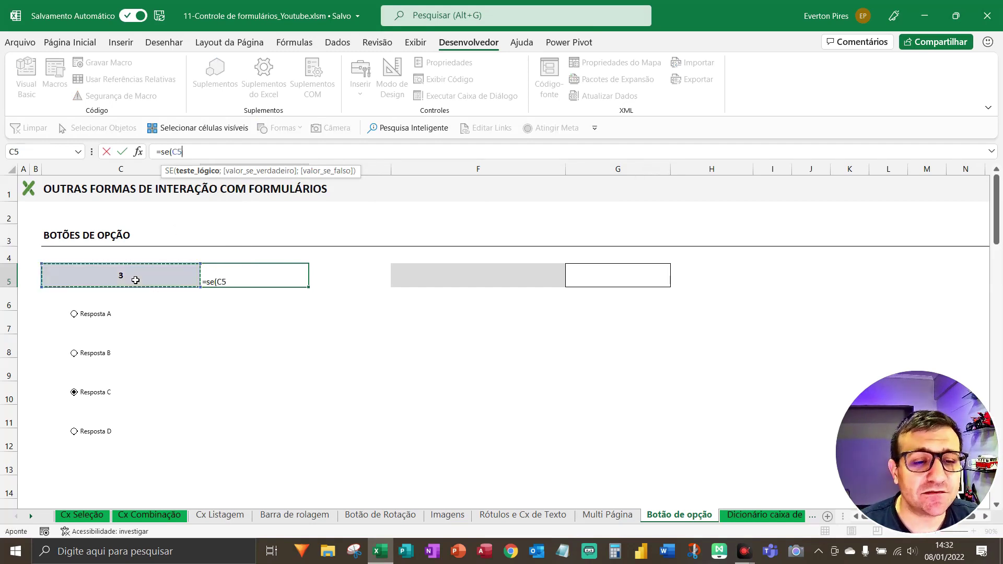
pyautogui.write('=4;"C')
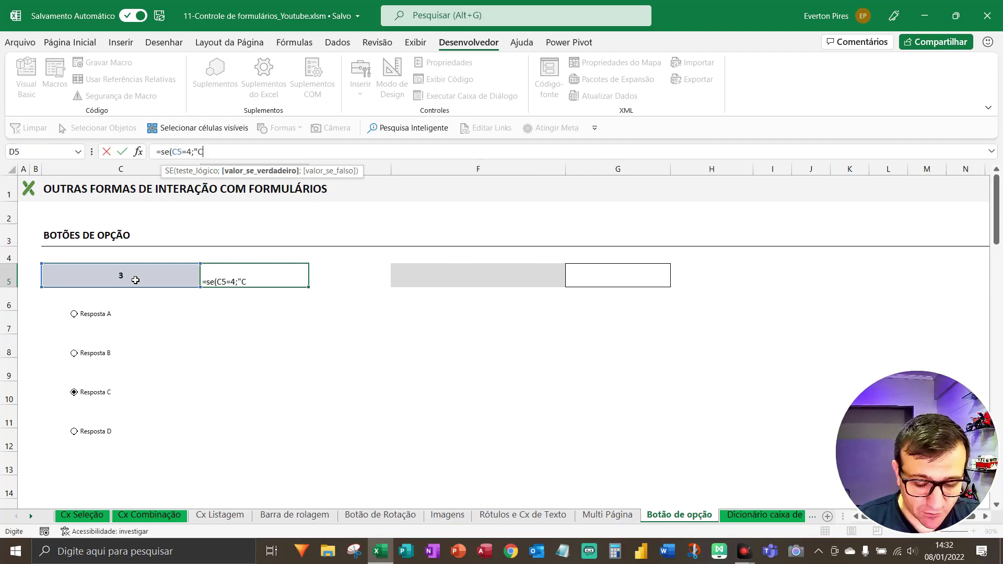
pyautogui.write('orreto"')
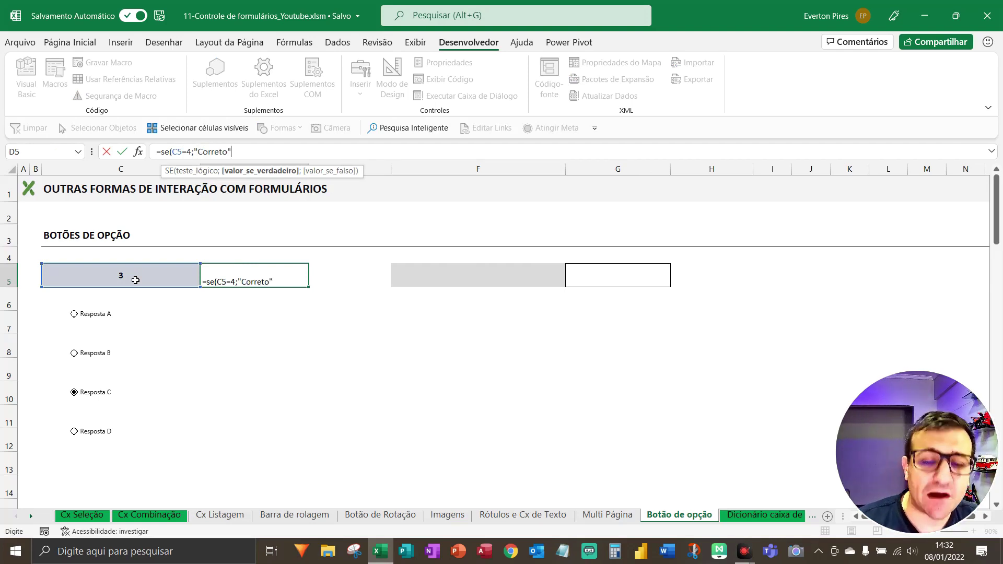
pyautogui.write(';')
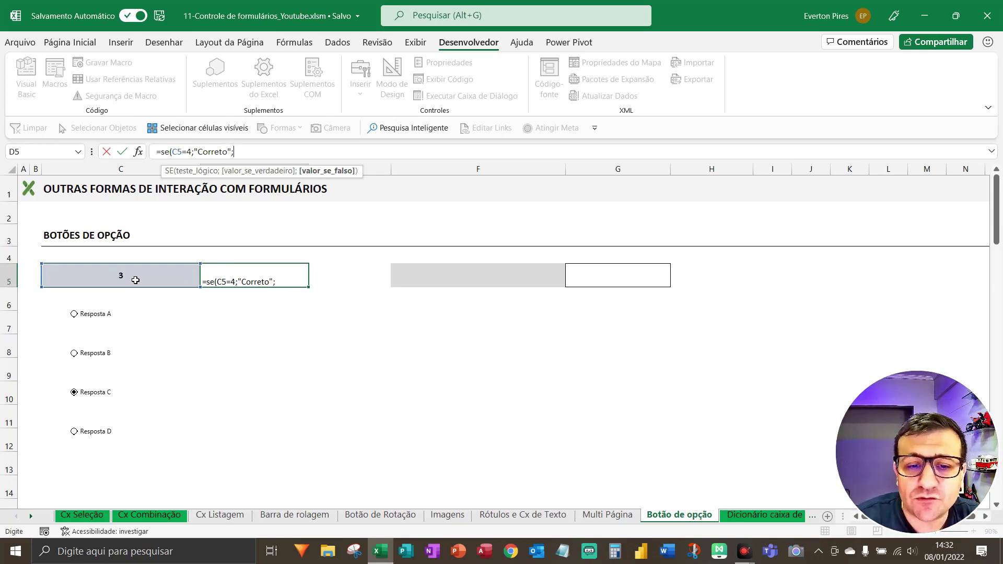
pyautogui.write('"Er')
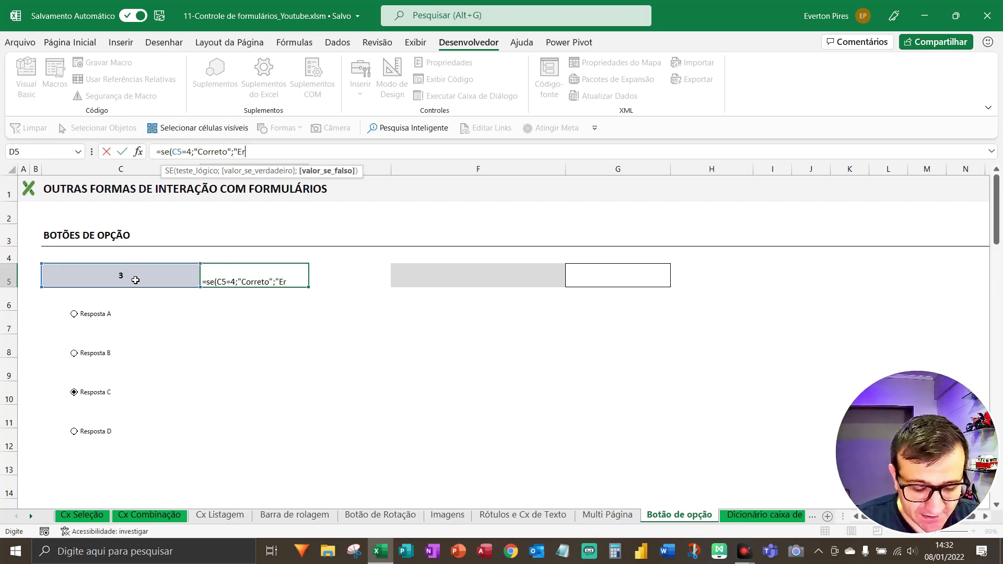
pyautogui.write('rrado")')
pyautogui.press('Return')
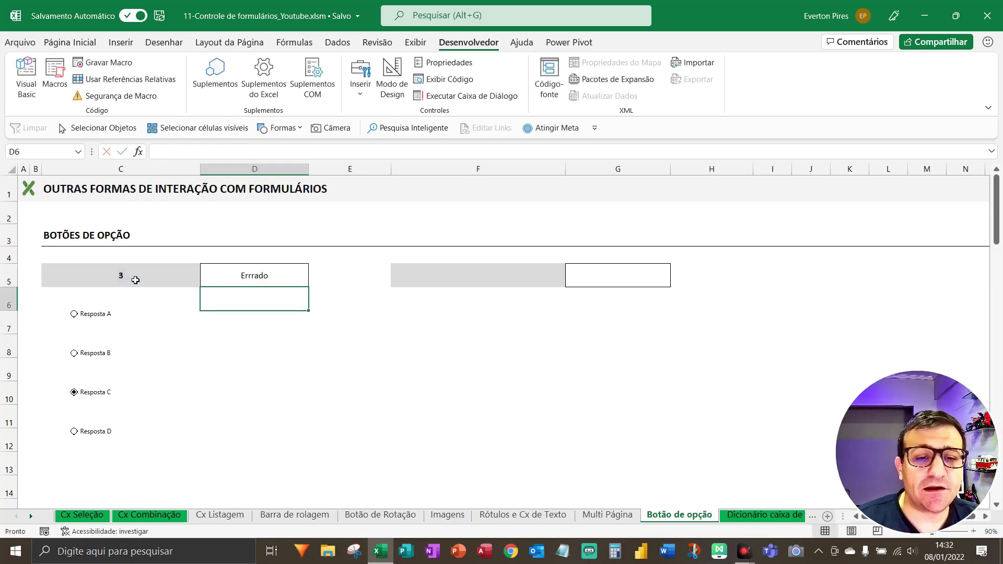
# - Test the D5 formula by choosing Resposta A, B, C and D in turn, checking cells C5 and D5 after each choice
pyautogui.press('F5')
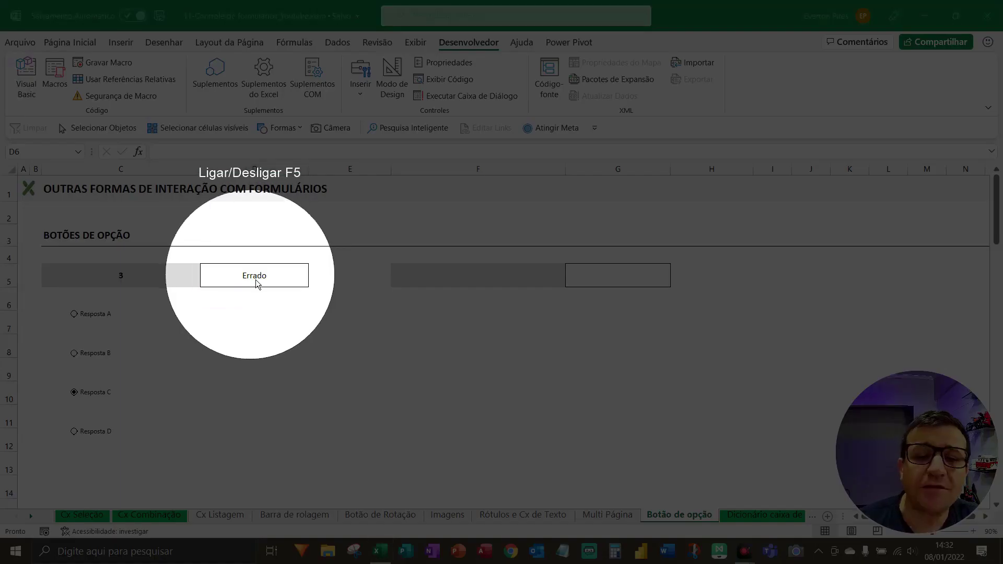
pyautogui.press('F5')
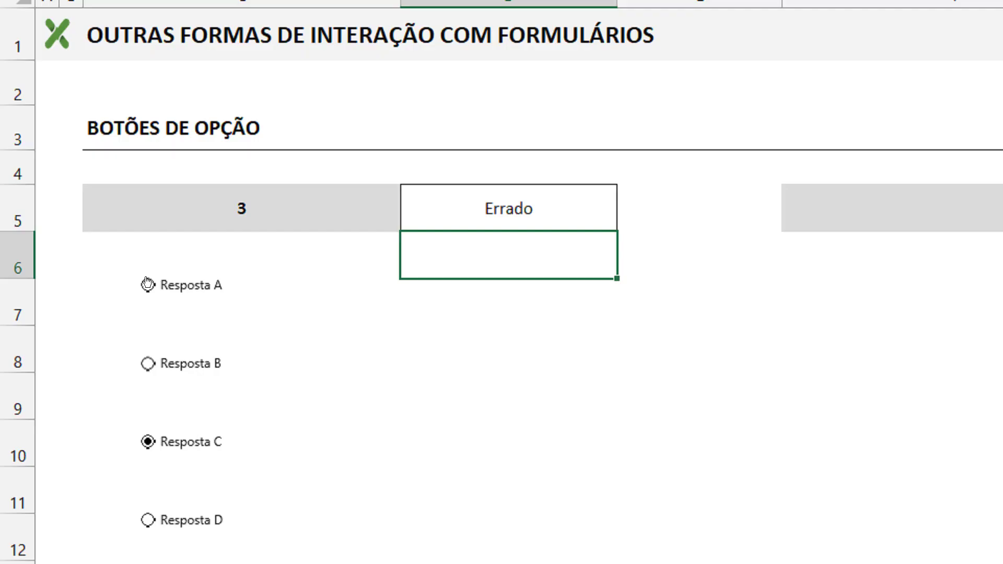
pyautogui.click(147, 284)
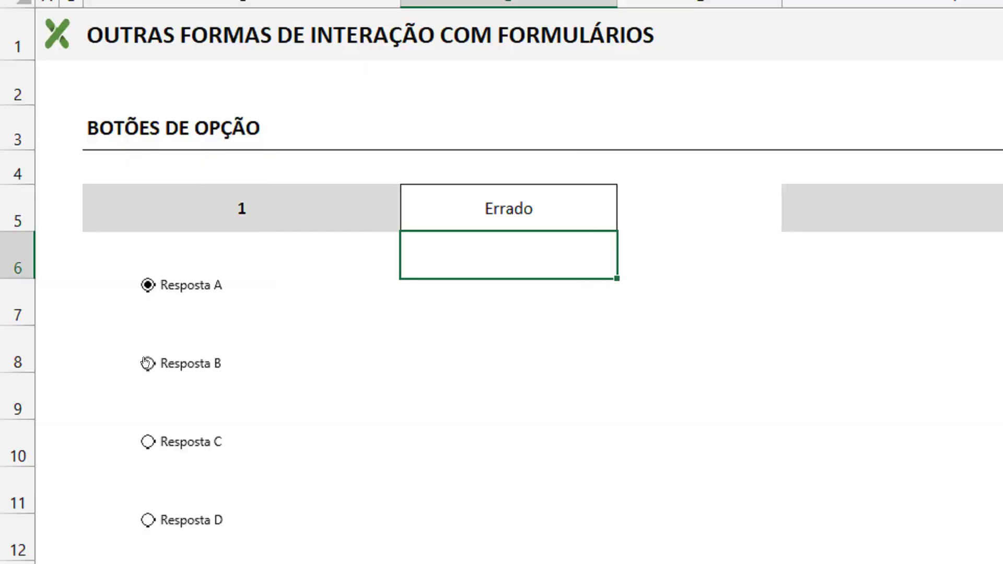
pyautogui.click(148, 363)
pyautogui.press('F5')
pyautogui.press('F5')
pyautogui.click(148, 416)
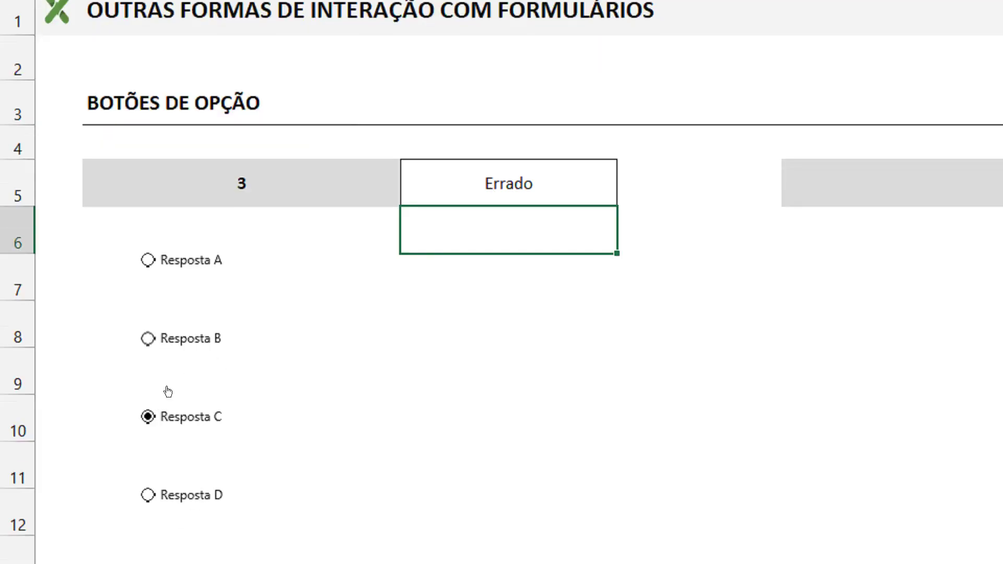
pyautogui.press('F5')
pyautogui.press('F5')
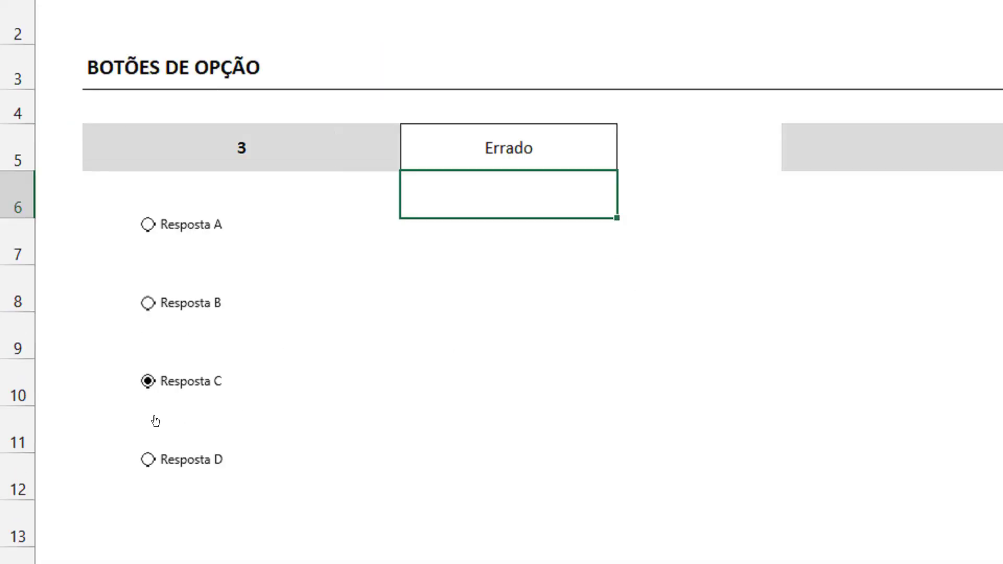
pyautogui.click(141, 416)
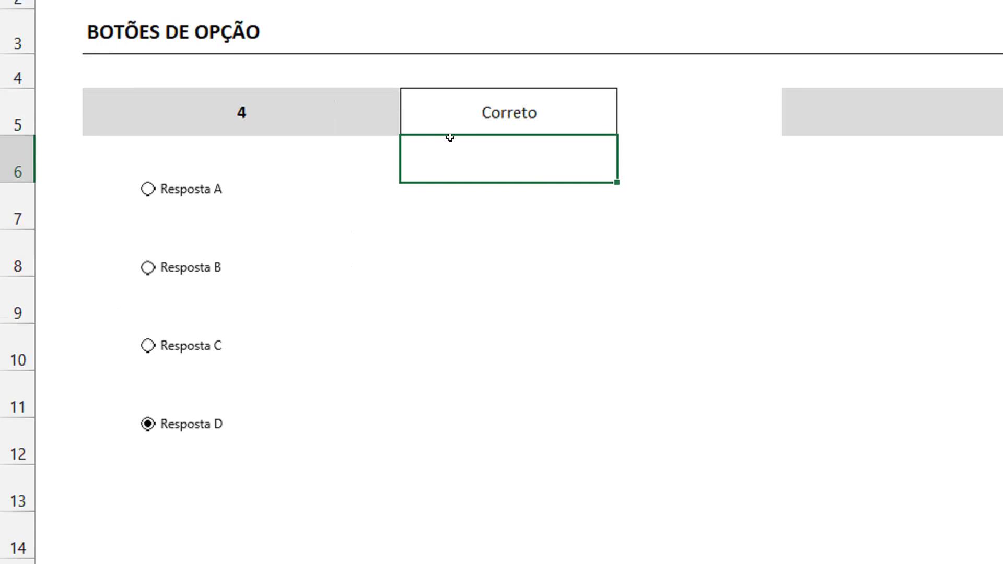
pyautogui.press('F5')
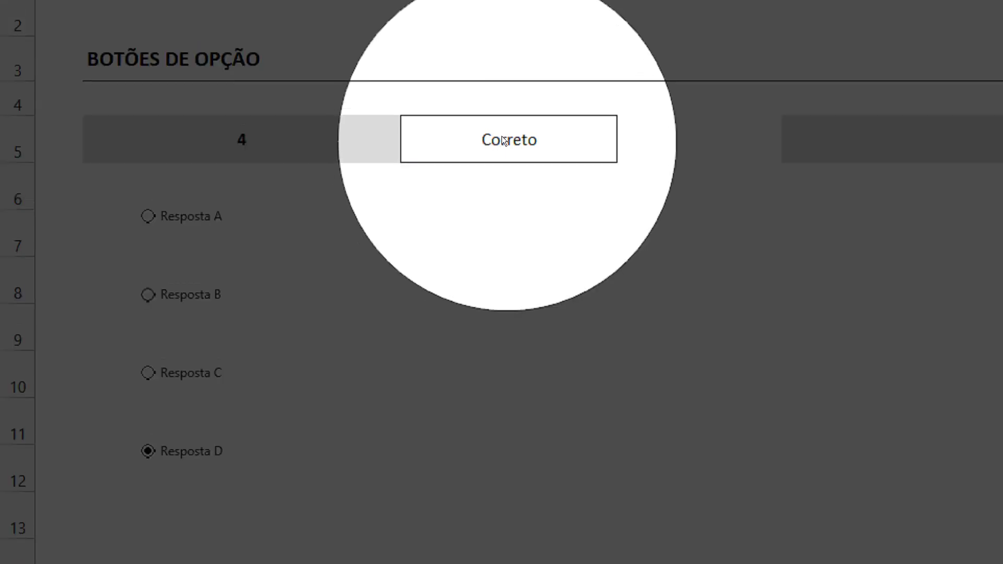
pyautogui.press('F5')
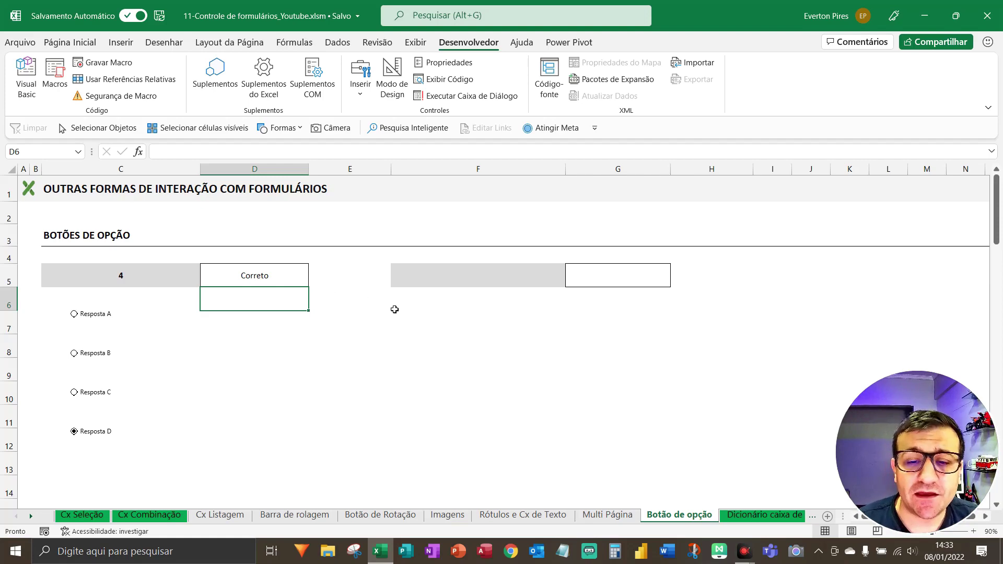
pyautogui.press('F5')
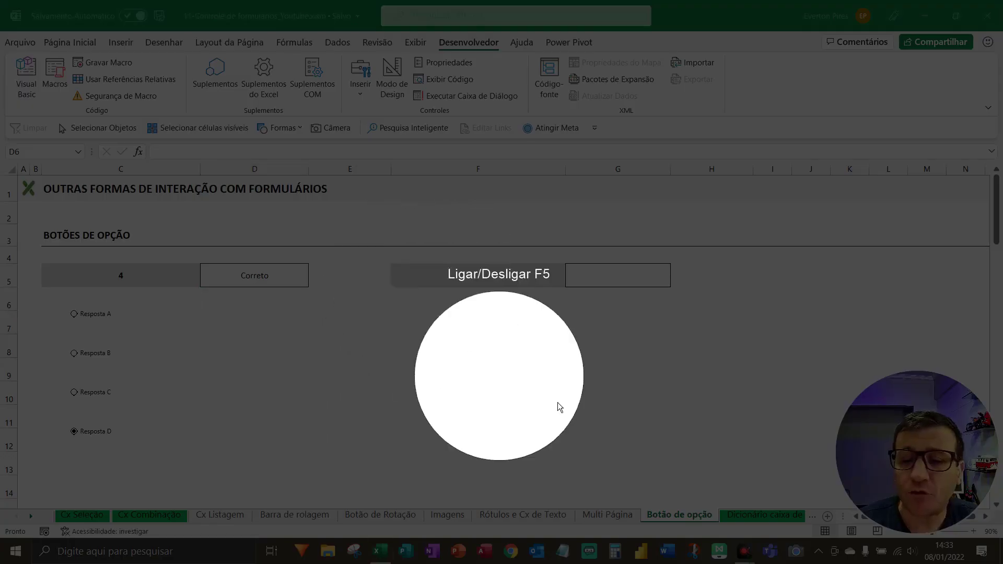
pyautogui.press('F5')
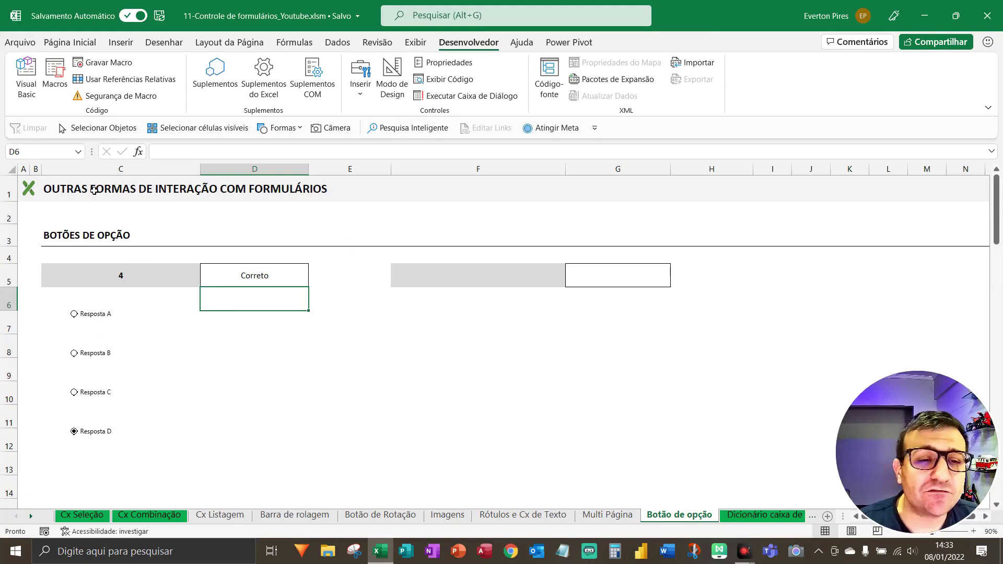
# - Select the four option buttons Resposta A to D as objects and place a copy of them below cell F5, leaving them deselected
pyautogui.click(61, 44)
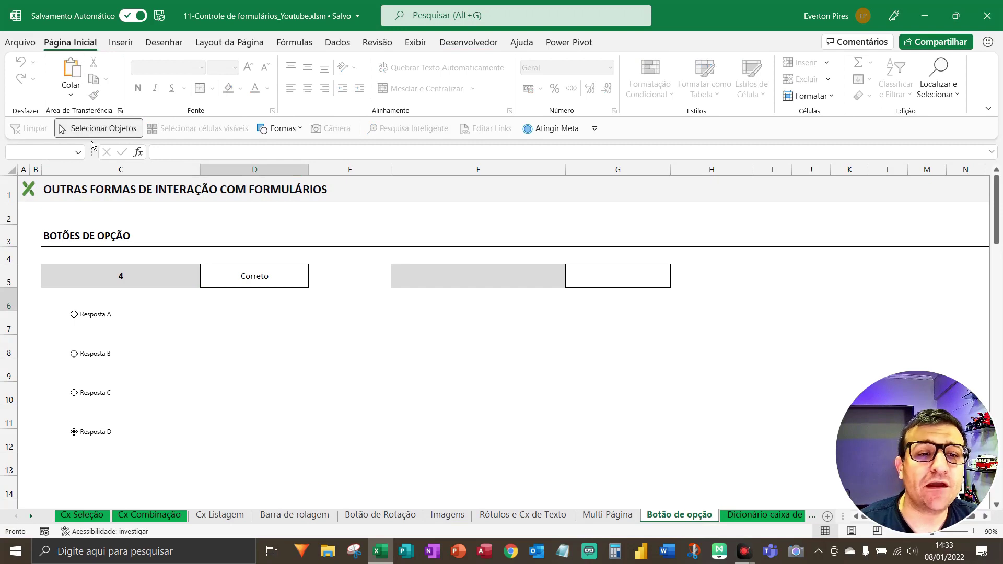
pyautogui.moveTo(199, 487); pyautogui.dragTo(63, 311)
pyautogui.keyDown('ctrl'); pyautogui.click(142, 320); pyautogui.keyUp('ctrl')
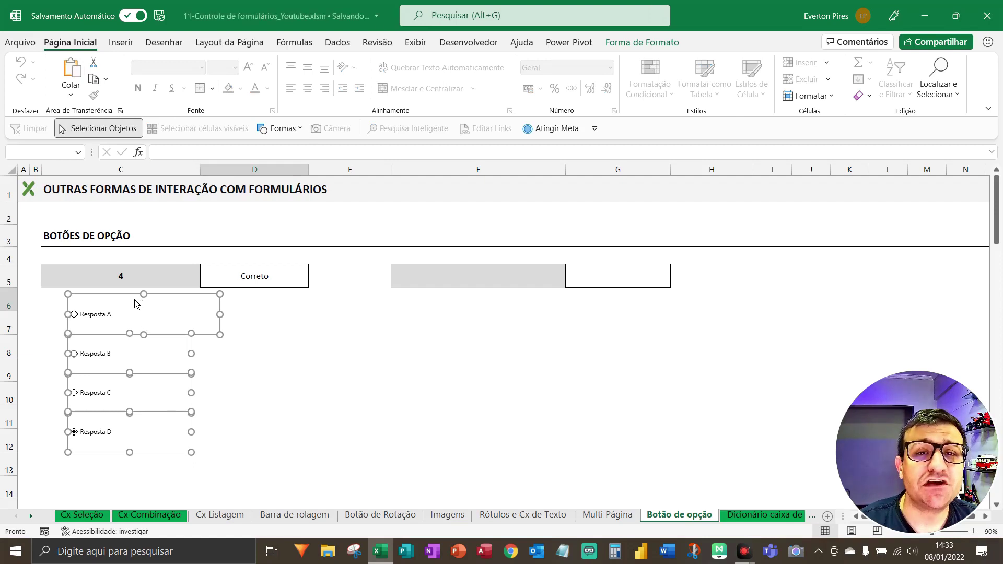
pyautogui.moveTo(134, 300); pyautogui.dragTo(470, 312)
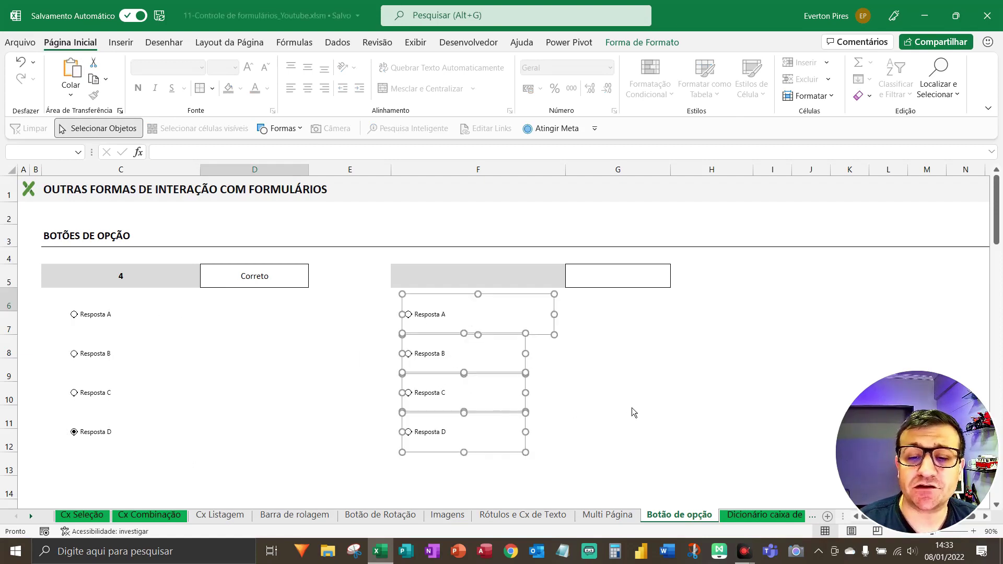
pyautogui.click(672, 412)
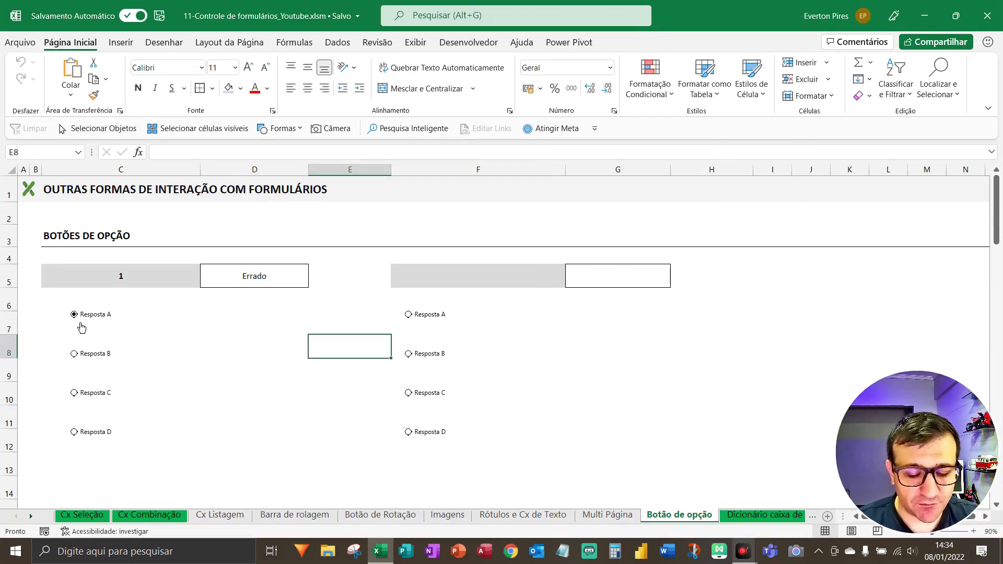
# - Choose Resposta B, C and D in the original option group, checking how linked cell C5 responds
pyautogui.press('F5')
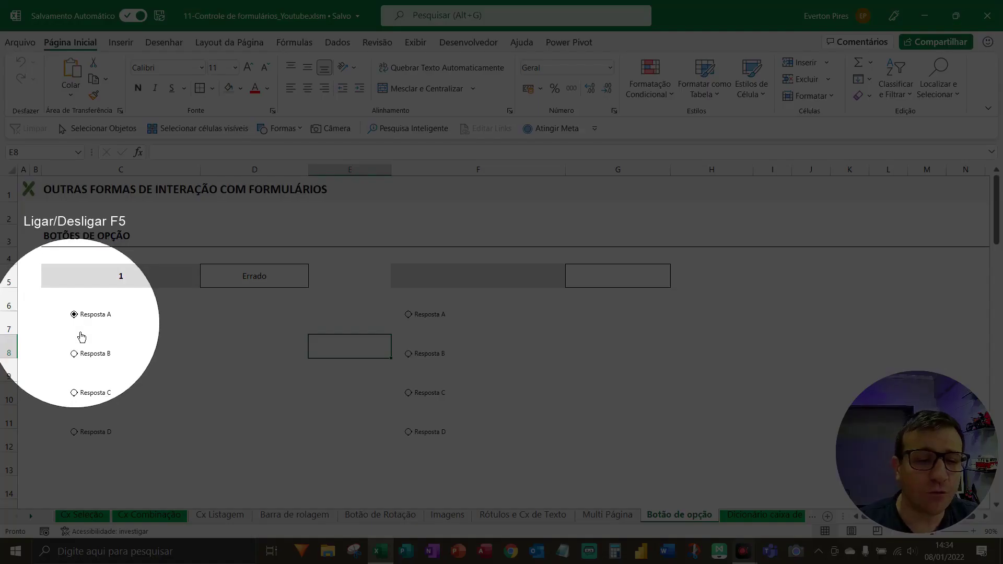
pyautogui.click(79, 359)
pyautogui.click(84, 390)
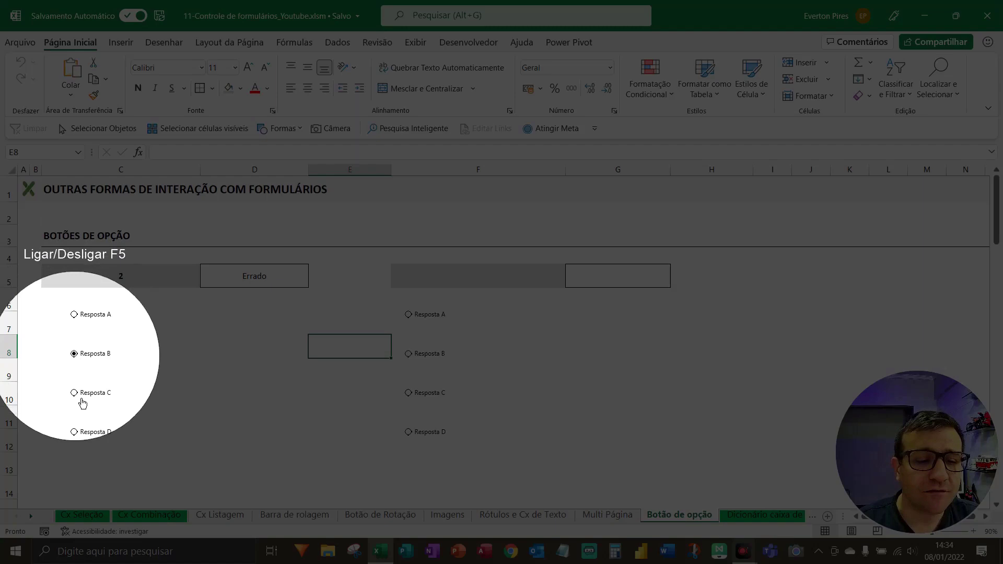
pyautogui.click(81, 435)
pyautogui.press('F5')
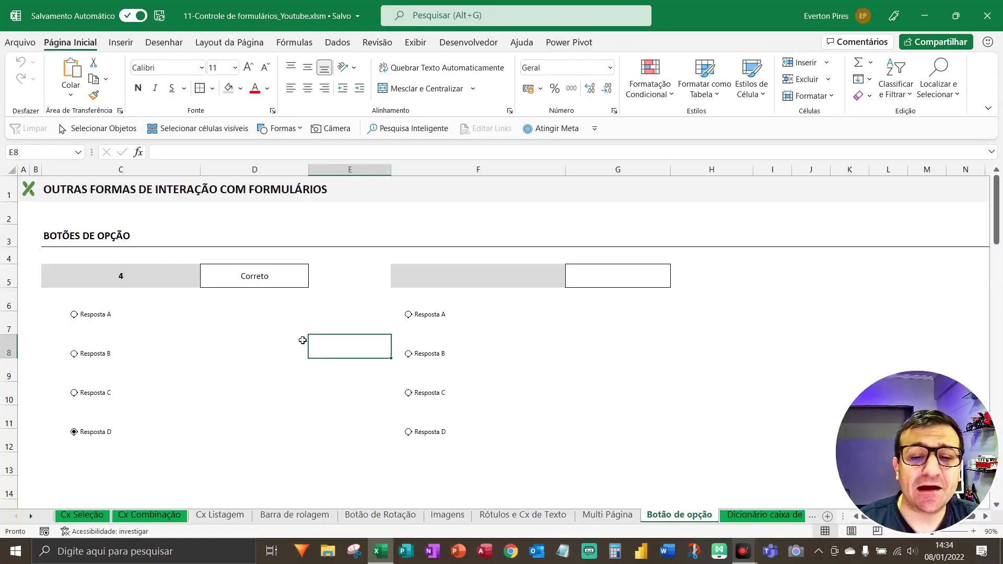
# - Choose Resposta A, B and D in the copied option group under column F, checking their effect on cell C5
pyautogui.press('F5')
pyautogui.click(416, 325)
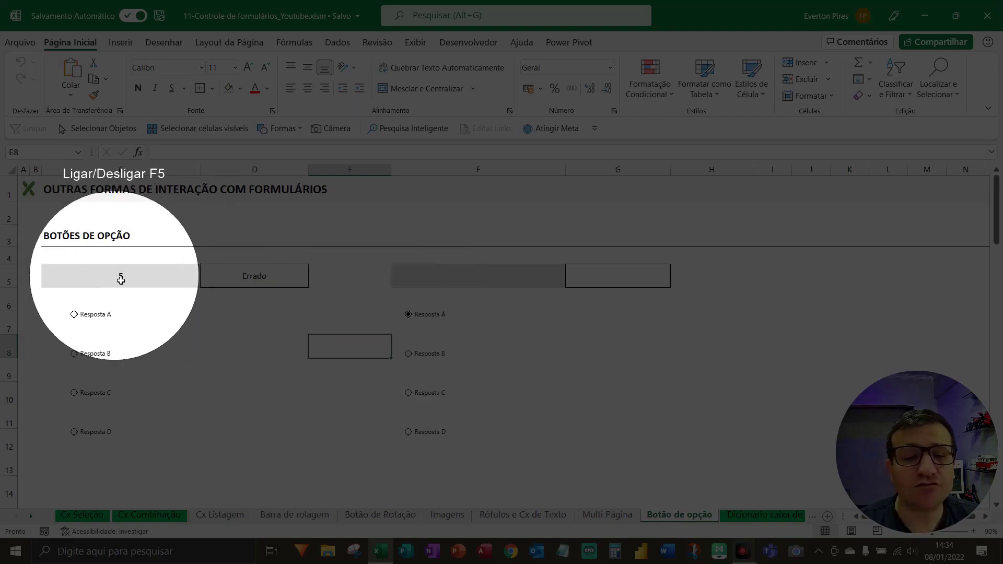
pyautogui.press('F5')
pyautogui.click(411, 363)
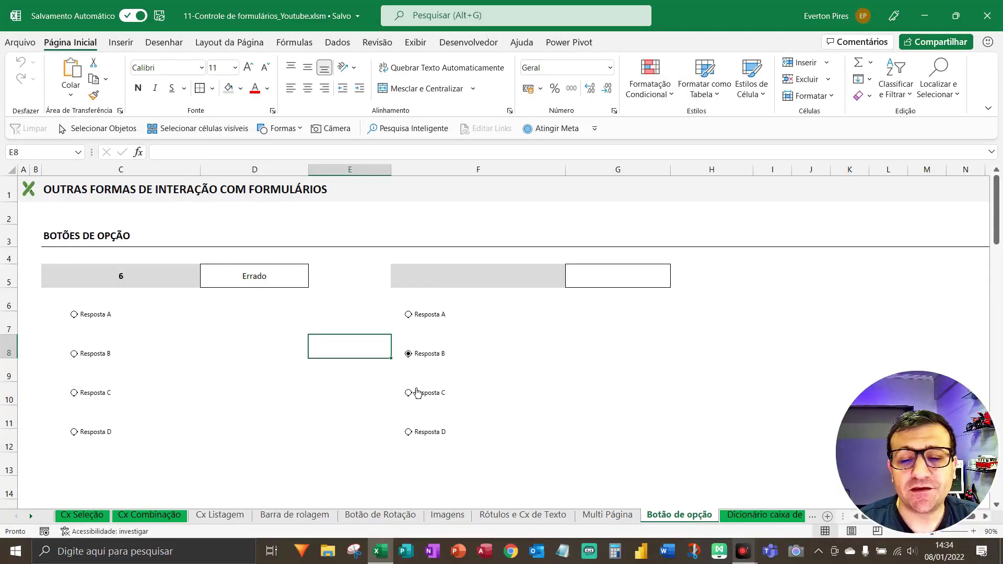
pyautogui.click(408, 433)
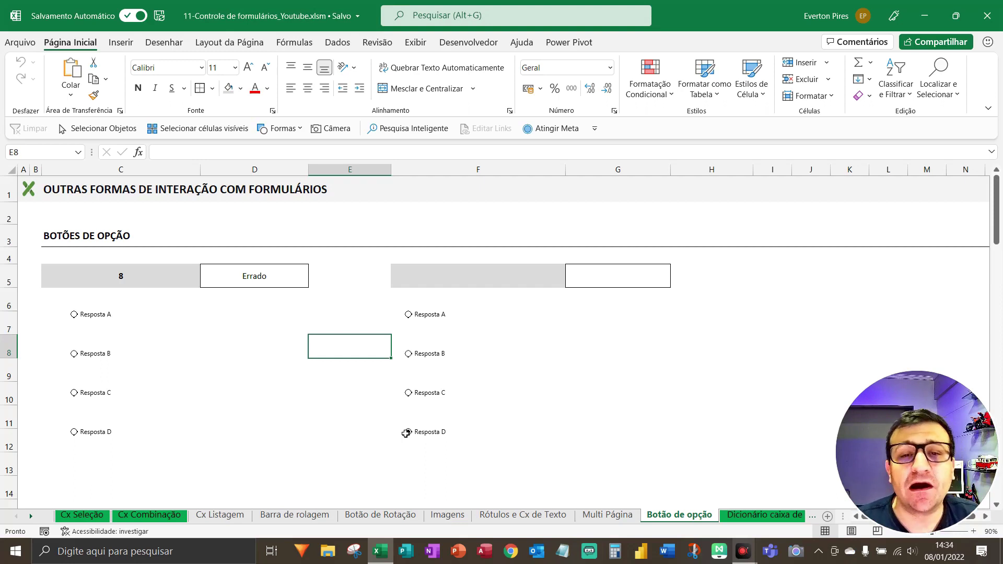
pyautogui.click(407, 432)
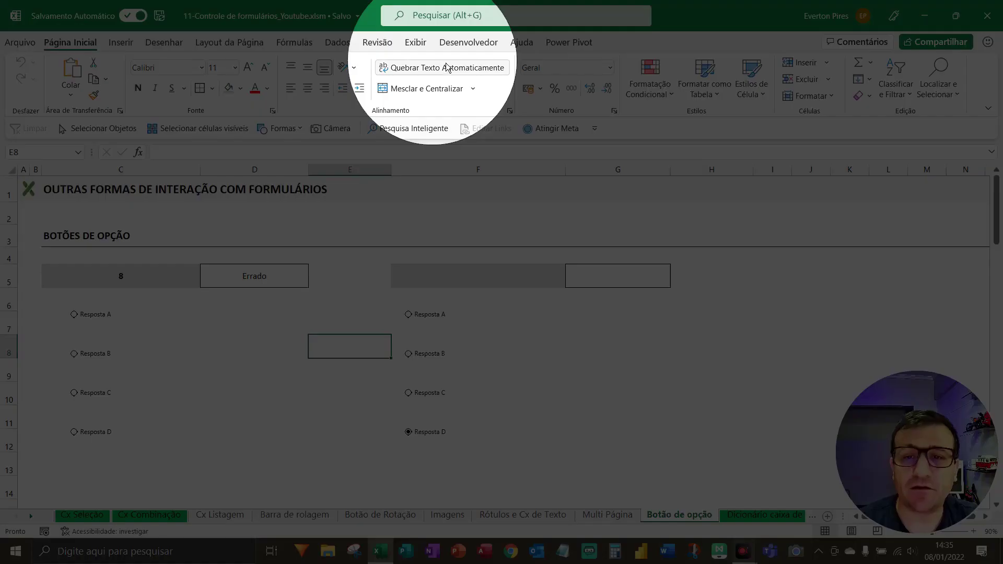
# - Insert a form-control group box beside the original option buttons, spanning roughly columns C to E and rows 6 to 12
pyautogui.click(465, 44)
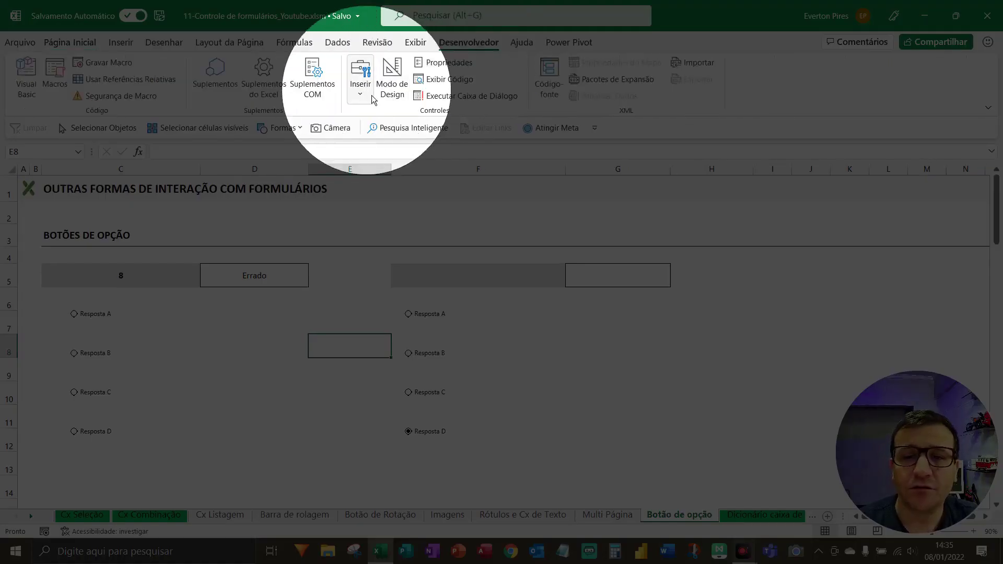
pyautogui.click(360, 83)
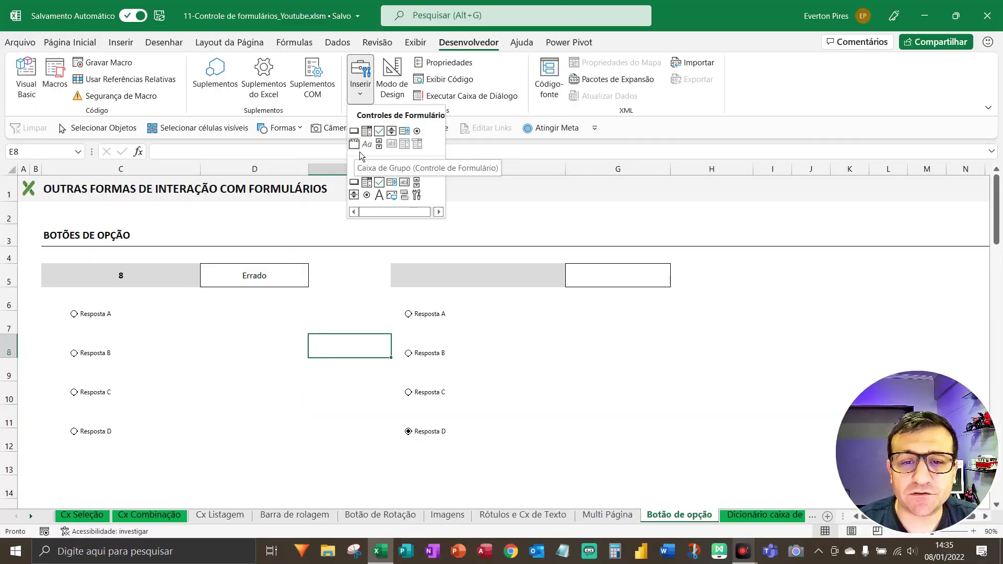
pyautogui.click(359, 152)
pyautogui.moveTo(185, 331); pyautogui.dragTo(336, 459)
pyautogui.moveTo(339, 331); pyautogui.dragTo(261, 307)
# - Replace the new group box's title with Questão 1
pyautogui.click(179, 308)
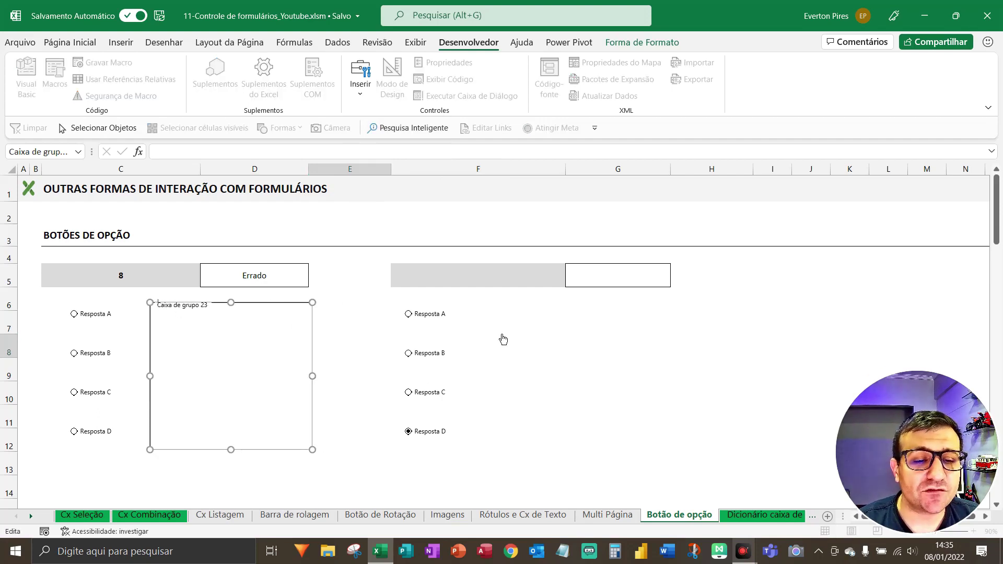
pyautogui.hotkey('shift', 'Right')
pyautogui.hotkey('shift', 'Right')
pyautogui.hotkey('shift', 'Right')
pyautogui.hotkey('shift', 'Right')
pyautogui.hotkey('shift', 'Right')
pyautogui.hotkey('shift', 'Right')
pyautogui.hotkey('shift', 'Right')
pyautogui.hotkey('shift', 'Right')
pyautogui.hotkey('shift', 'Right')
pyautogui.hotkey('shift', 'Right')
pyautogui.hotkey('shift', 'Right')
pyautogui.hotkey('shift', 'Right')
pyautogui.hotkey('shift', 'Right')
pyautogui.hotkey('shift', 'Right')
pyautogui.hotkey('shift', 'Right')
pyautogui.hotkey('shift', 'Right')
pyautogui.hotkey('shift', 'Right')
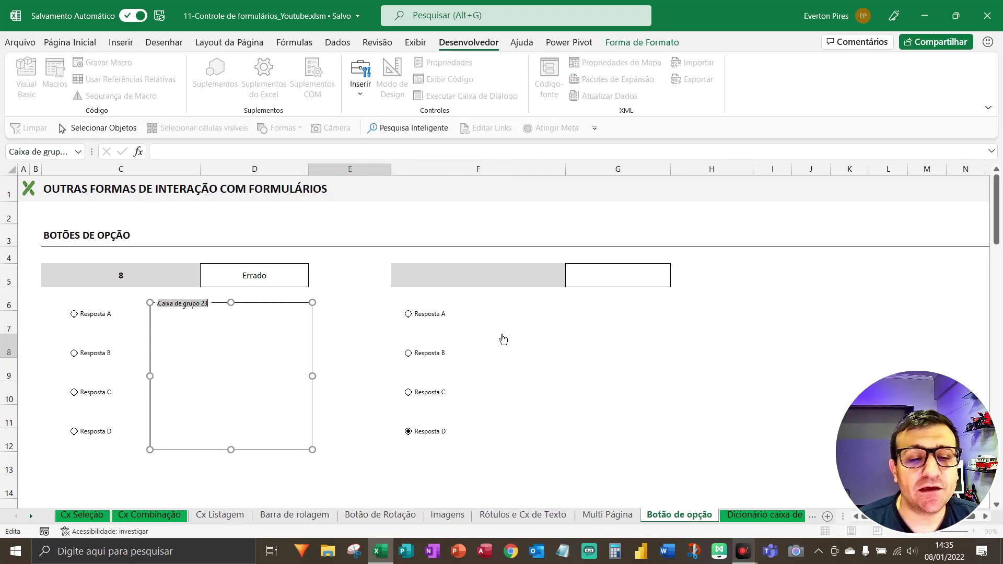
pyautogui.write('Questão 1')
# - Copy the Questão 1 group box beside the second set of option buttons and title the copy Questão 2
pyautogui.click(231, 307)
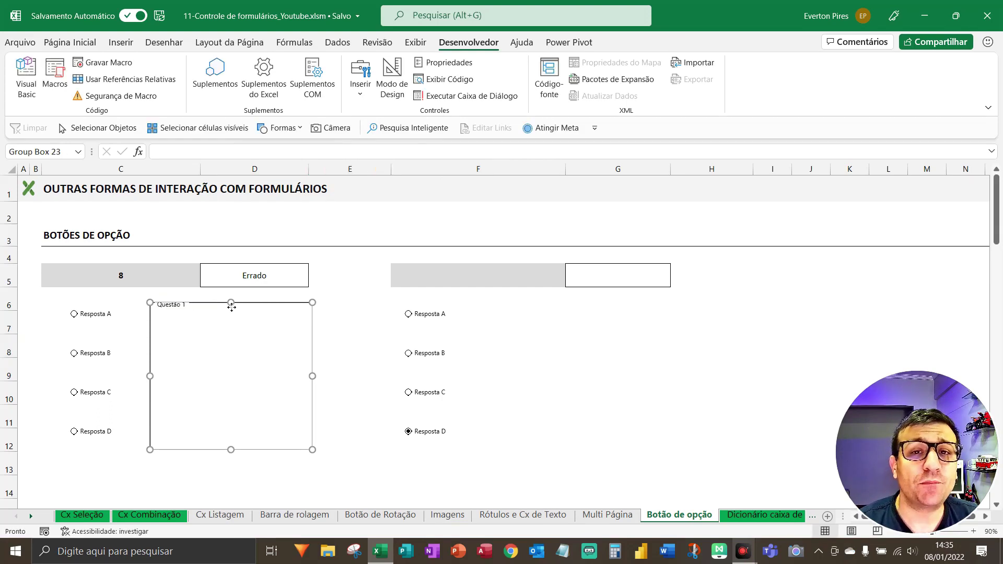
pyautogui.moveTo(231, 307); pyautogui.dragTo(576, 321)
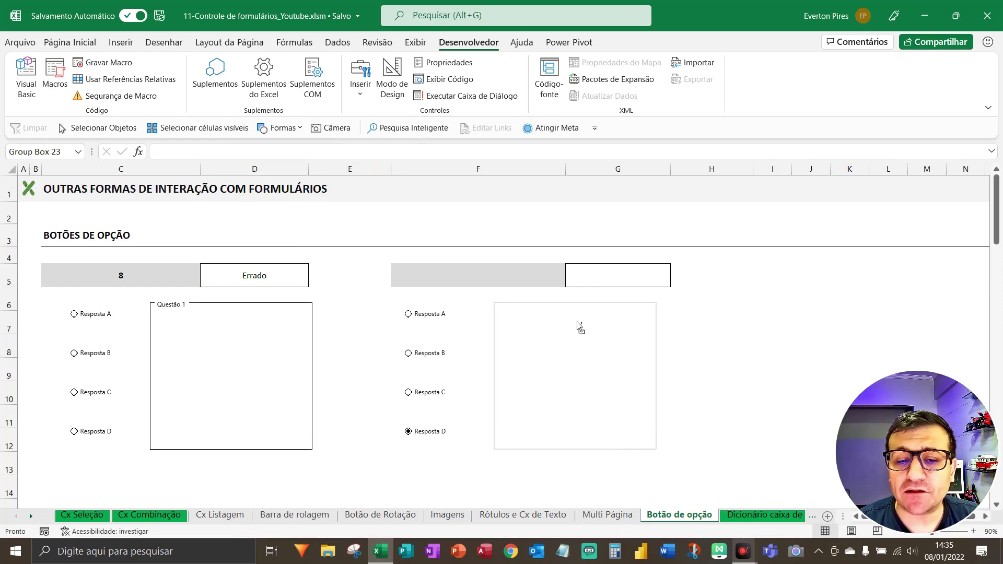
pyautogui.click(524, 308)
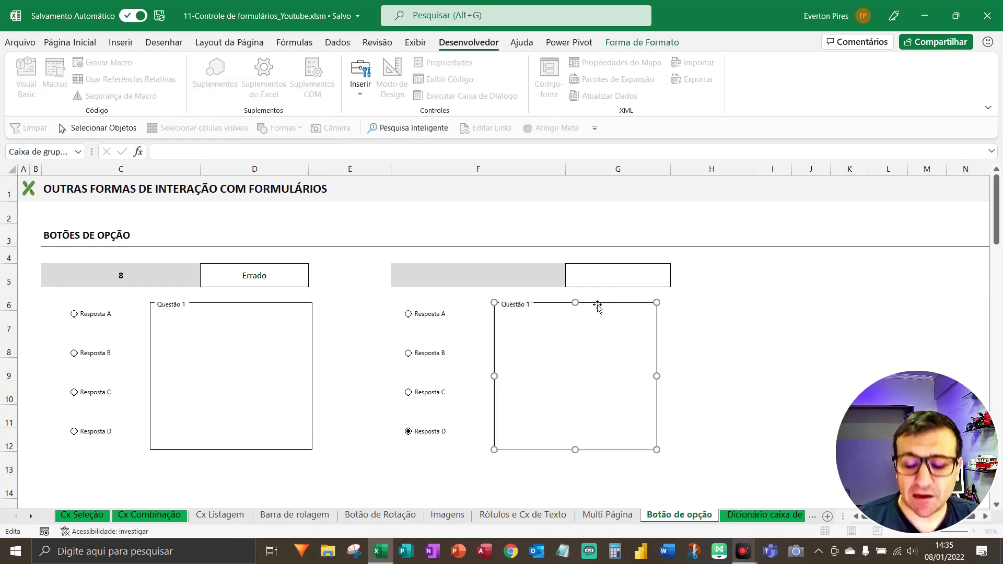
pyautogui.press('BackSpace')
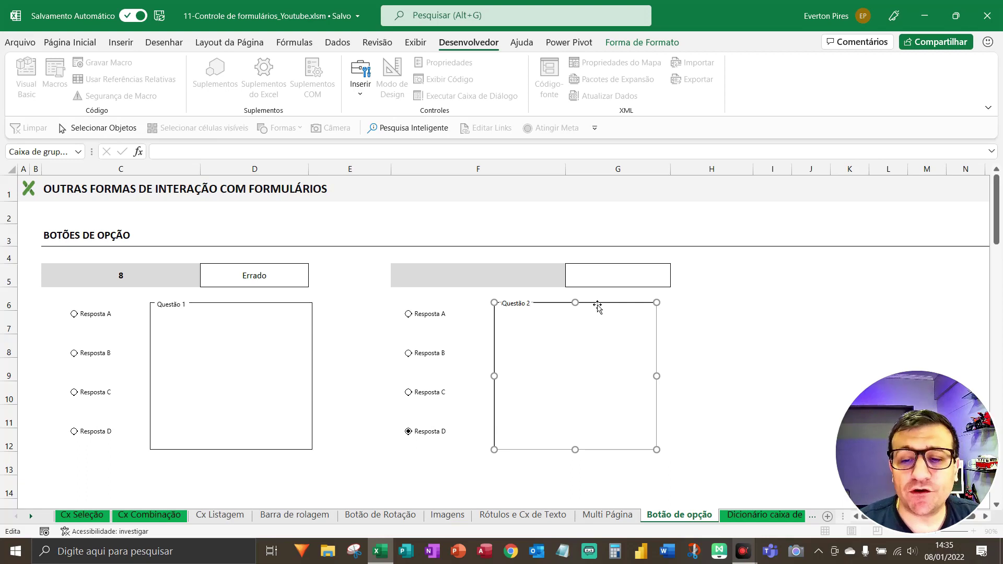
pyautogui.click(778, 305)
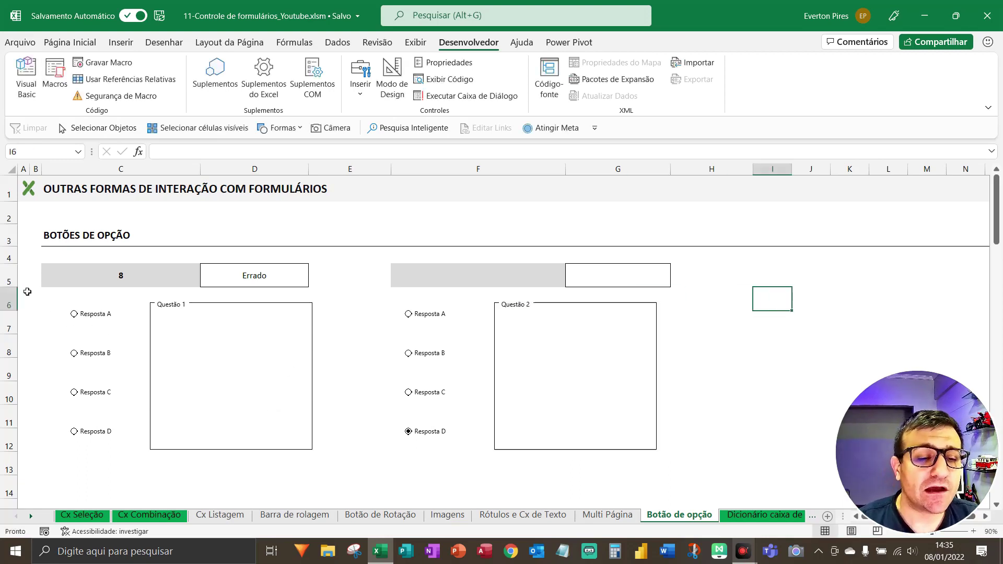
# - Select the four original option buttons together and move them into the Questão 1 group box
pyautogui.click(72, 127)
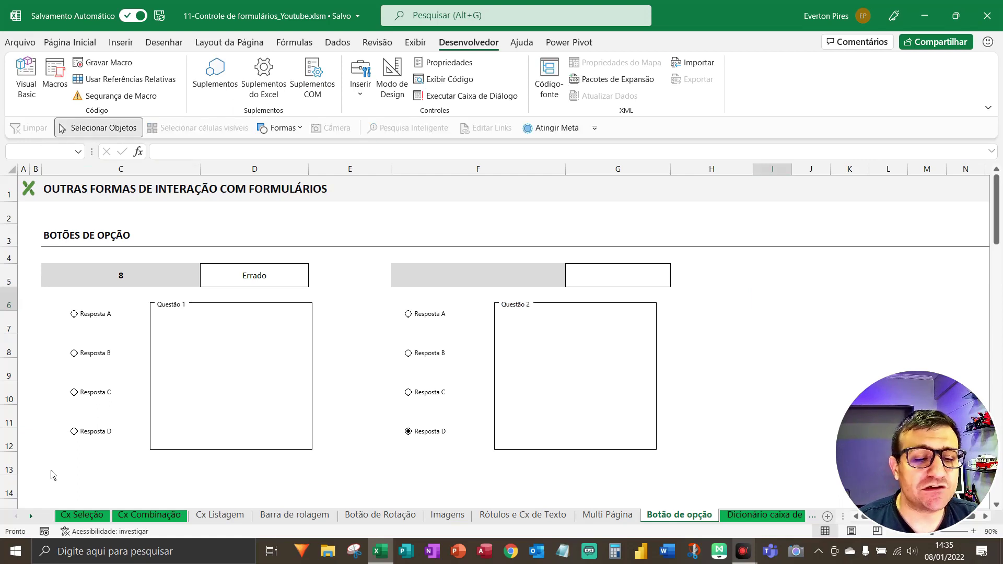
pyautogui.moveTo(42, 463); pyautogui.dragTo(239, 299)
pyautogui.moveTo(112, 298); pyautogui.dragTo(226, 303)
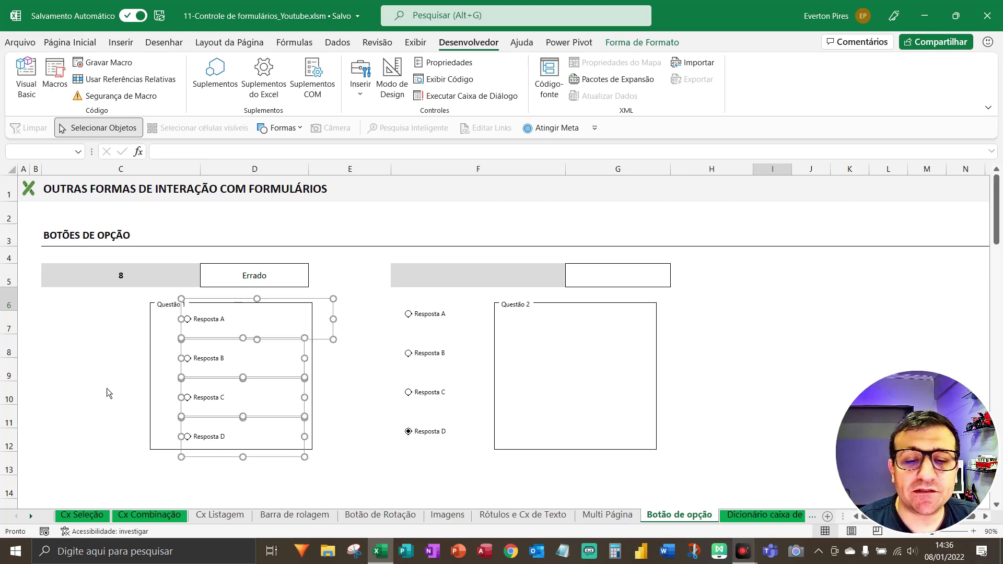
pyautogui.click(99, 389)
# - Reposition Resposta A, C and D individually so their frames fit inside the Questão 1 group box
pyautogui.click(219, 325)
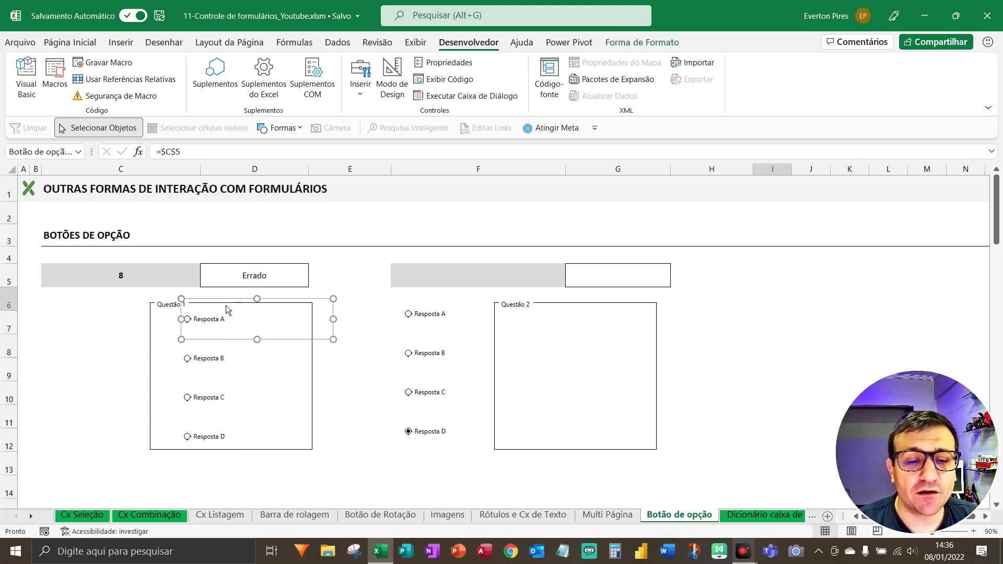
pyautogui.moveTo(225, 303); pyautogui.dragTo(220, 317)
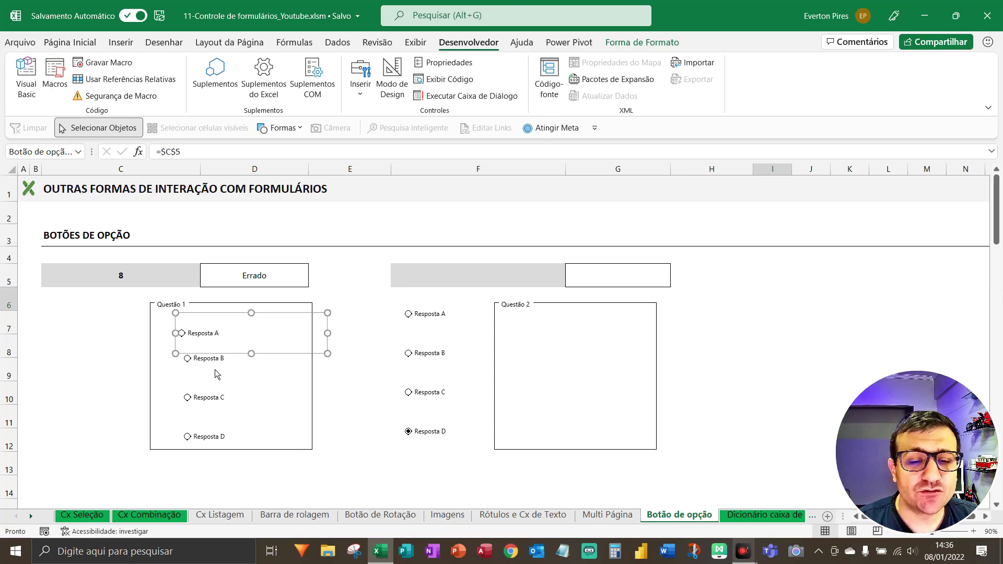
pyautogui.click(217, 400)
pyautogui.moveTo(217, 397); pyautogui.dragTo(215, 366)
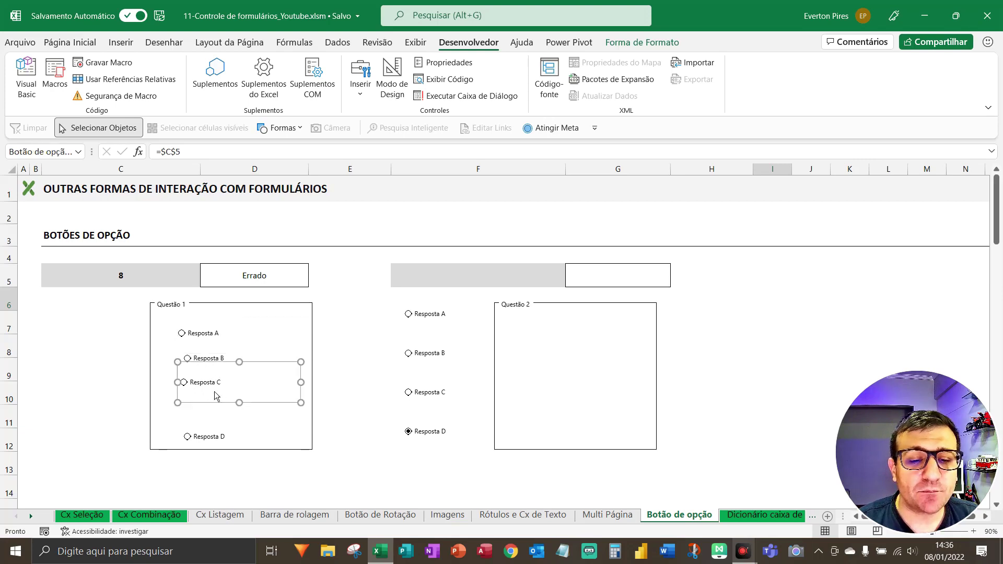
pyautogui.click(212, 442)
pyautogui.moveTo(220, 421); pyautogui.dragTo(218, 399)
pyautogui.click(221, 339)
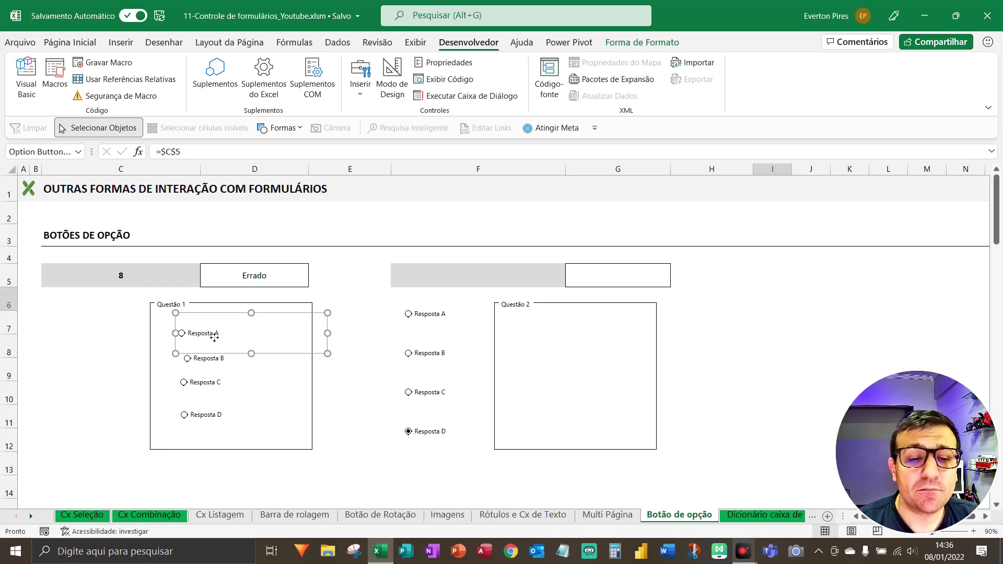
pyautogui.moveTo(220, 319); pyautogui.dragTo(224, 322)
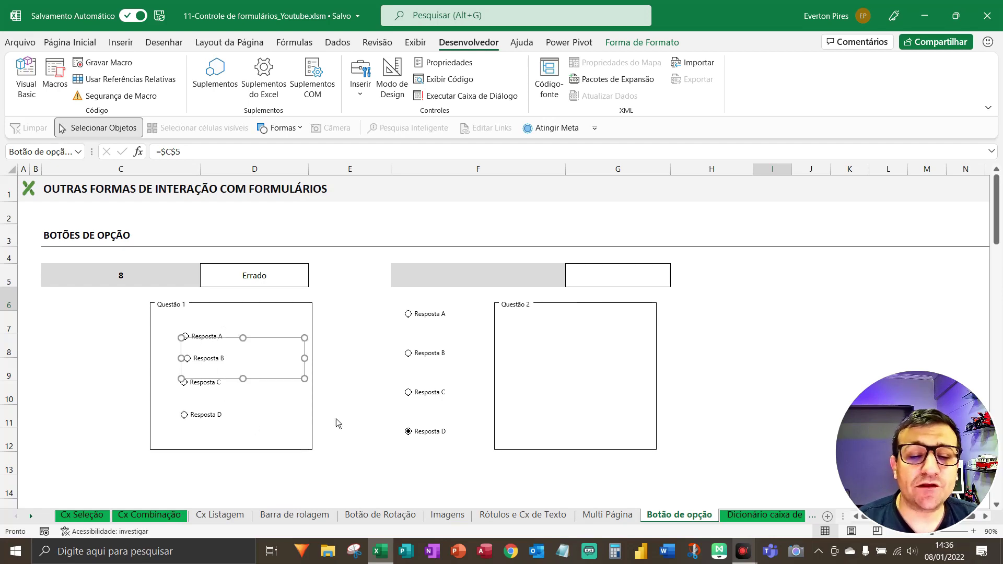
pyautogui.click(377, 399)
# - Select the four copied option buttons under column F and move them into the Questão 2 group box
pyautogui.click(449, 327)
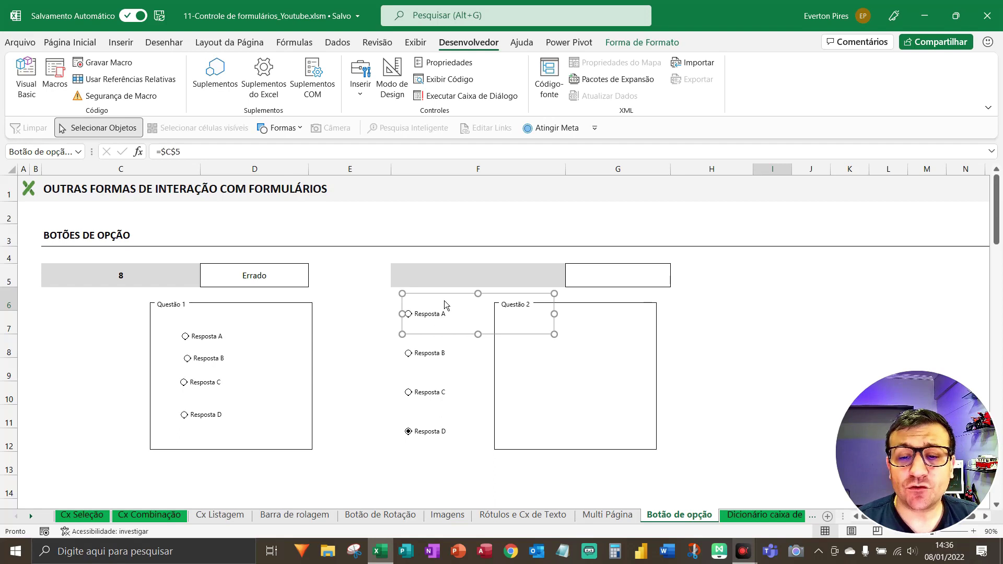
pyautogui.keyDown('ctrl'); pyautogui.click(439, 354); pyautogui.keyUp('ctrl')
pyautogui.keyDown('ctrl'); pyautogui.click(439, 392); pyautogui.keyUp('ctrl')
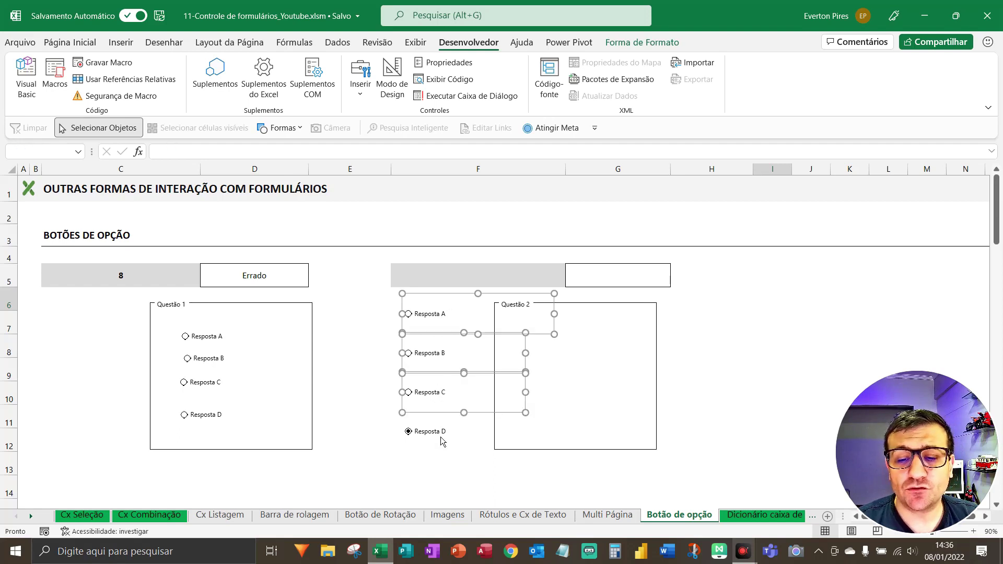
pyautogui.keyDown('ctrl'); pyautogui.click(443, 433); pyautogui.keyUp('ctrl')
pyautogui.moveTo(449, 303); pyautogui.dragTo(565, 337)
pyautogui.click(757, 337)
# - Shift Resposta C and move Resposta D up so both fit within the Questão 2 group box
pyautogui.click(559, 411)
pyautogui.moveTo(565, 404); pyautogui.dragTo(576, 395)
pyautogui.click(559, 445)
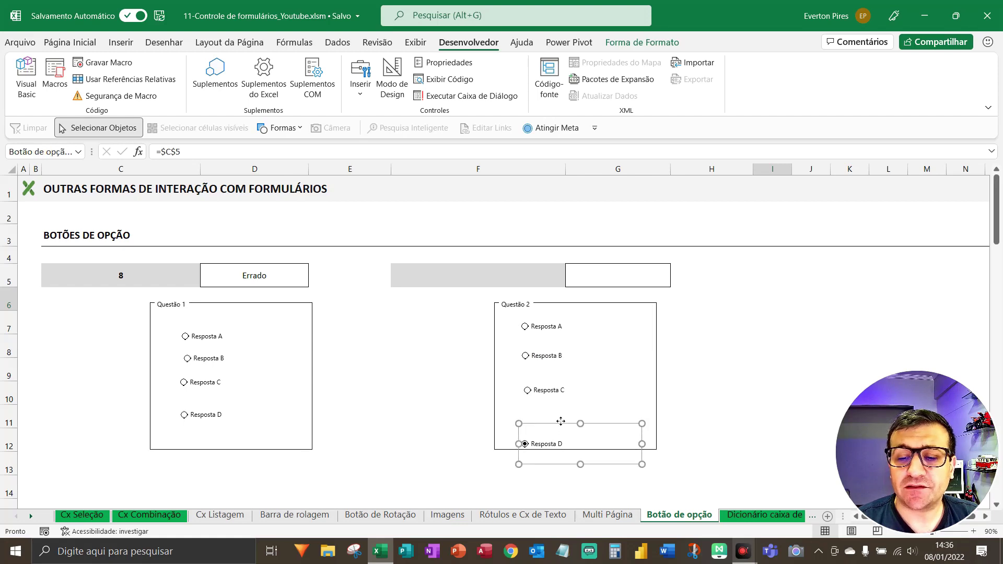
pyautogui.moveTo(559, 432); pyautogui.dragTo(563, 409)
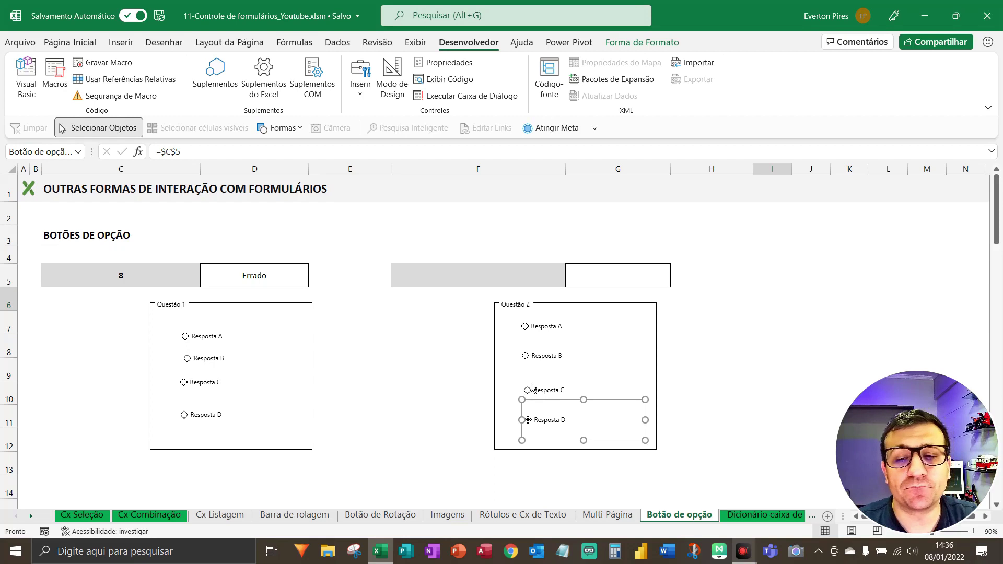
# - Change the cell link of Resposta A in Questão 2 to $F$5 in its control format settings
pyautogui.click(541, 338)
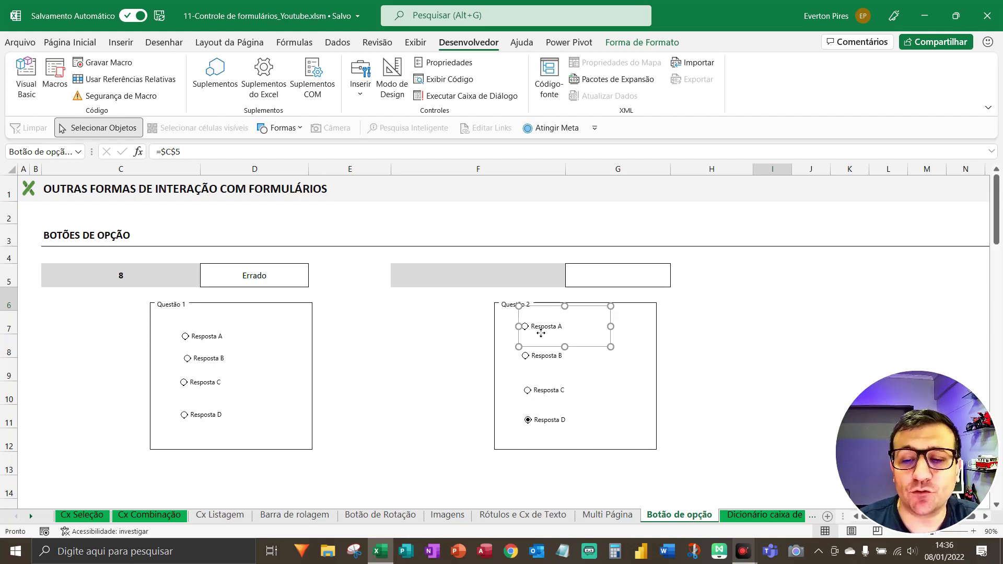
pyautogui.rightClick(541, 333)
pyautogui.click(576, 323)
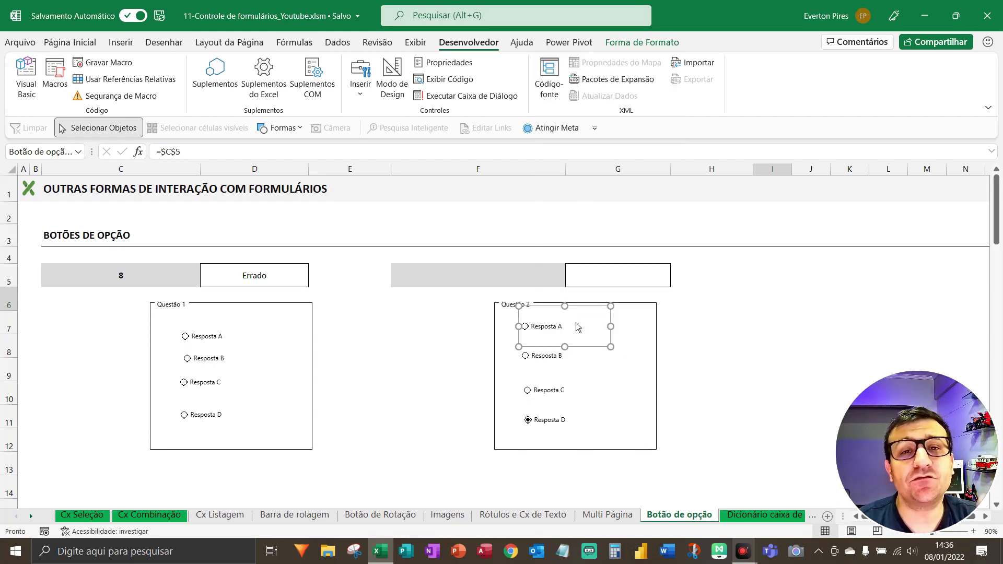
pyautogui.click(663, 200)
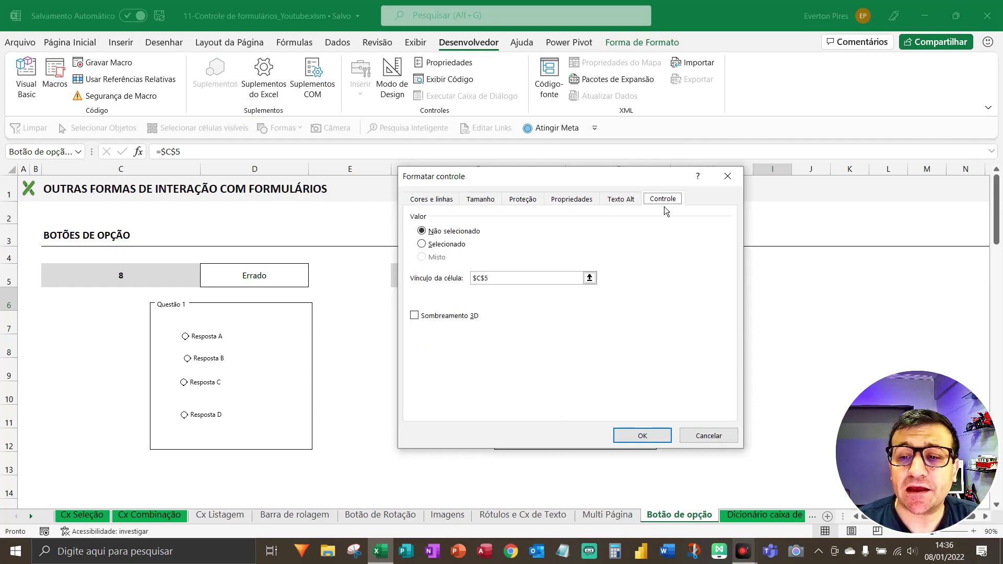
pyautogui.moveTo(523, 179); pyautogui.dragTo(531, 335)
pyautogui.press('F5')
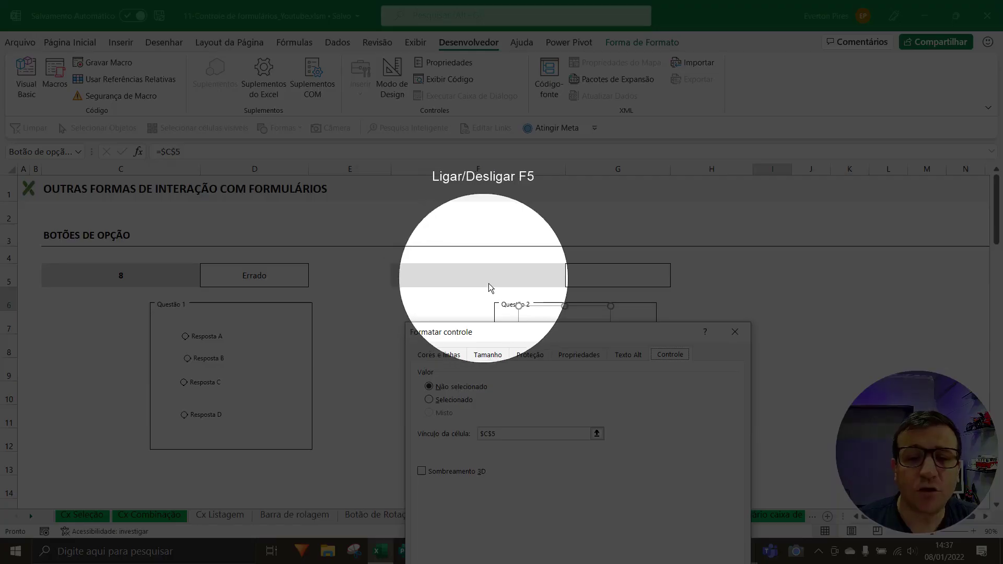
pyautogui.press('F5')
pyautogui.click(510, 435)
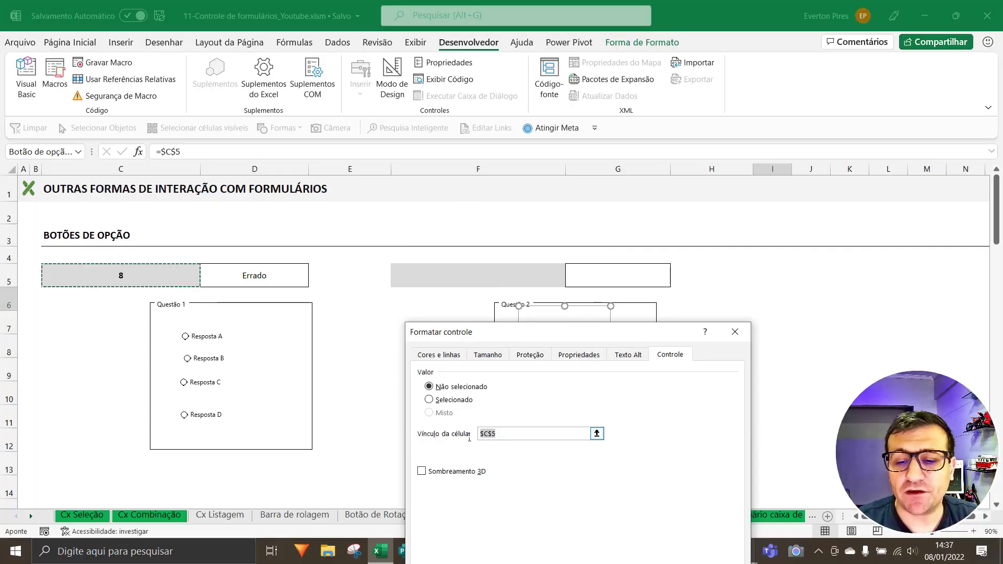
pyautogui.click(488, 281)
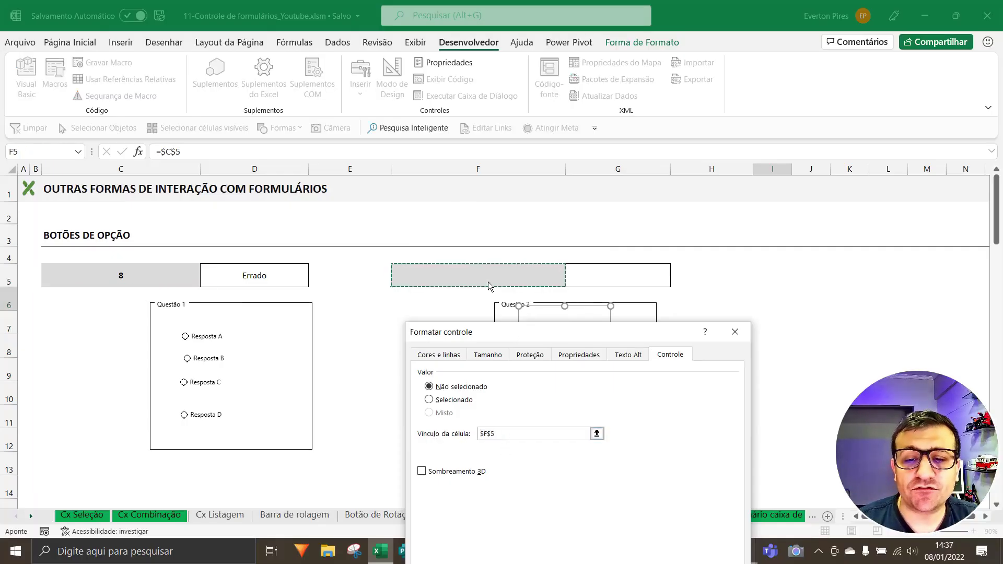
pyautogui.press('Return')
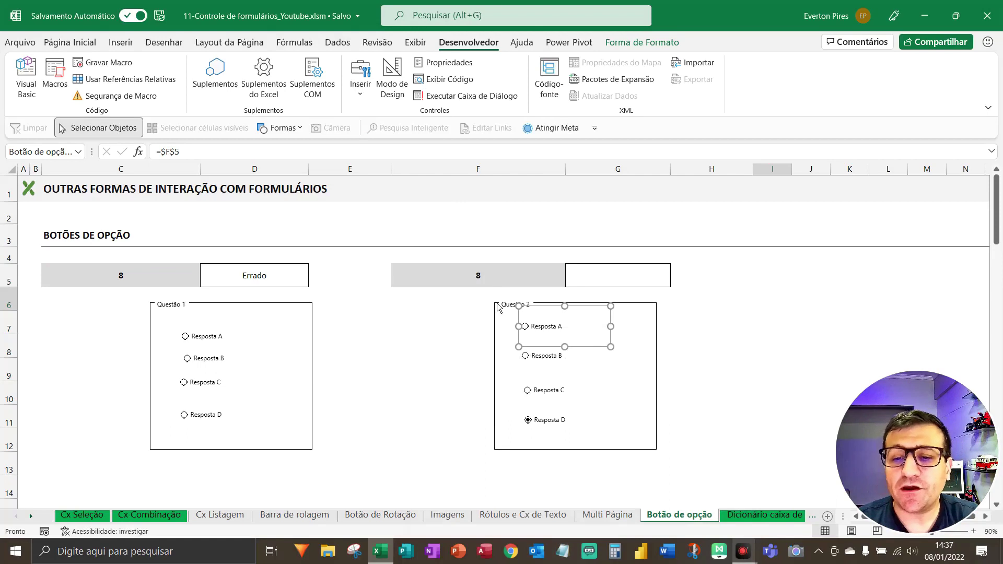
pyautogui.click(431, 380)
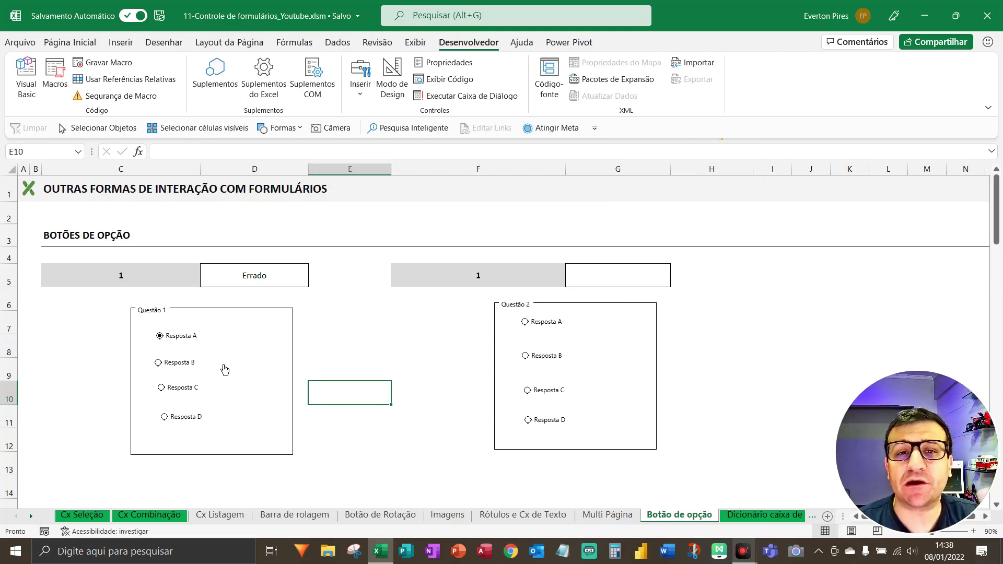
# - Stretch the Resposta A frame past the Questão 1 border, and shrink it back inside the group box
pyautogui.rightClick(222, 333)
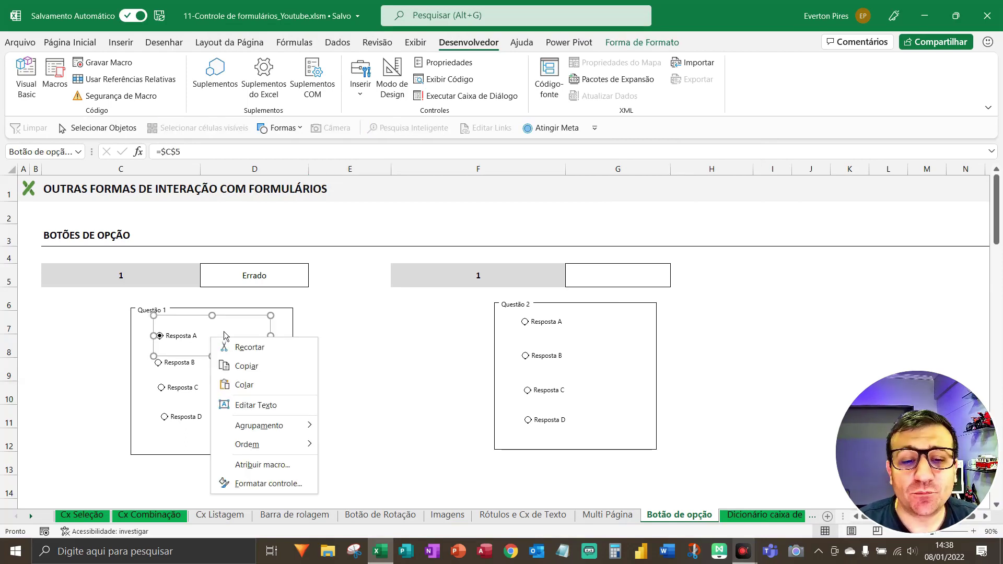
pyautogui.press('Escape')
pyautogui.moveTo(271, 336); pyautogui.dragTo(310, 337)
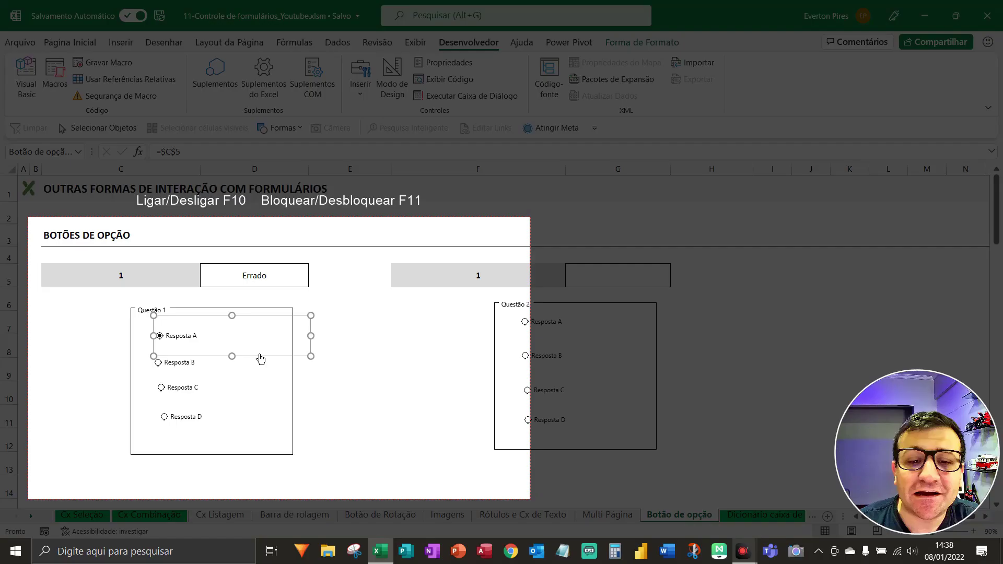
pyautogui.press('F10')
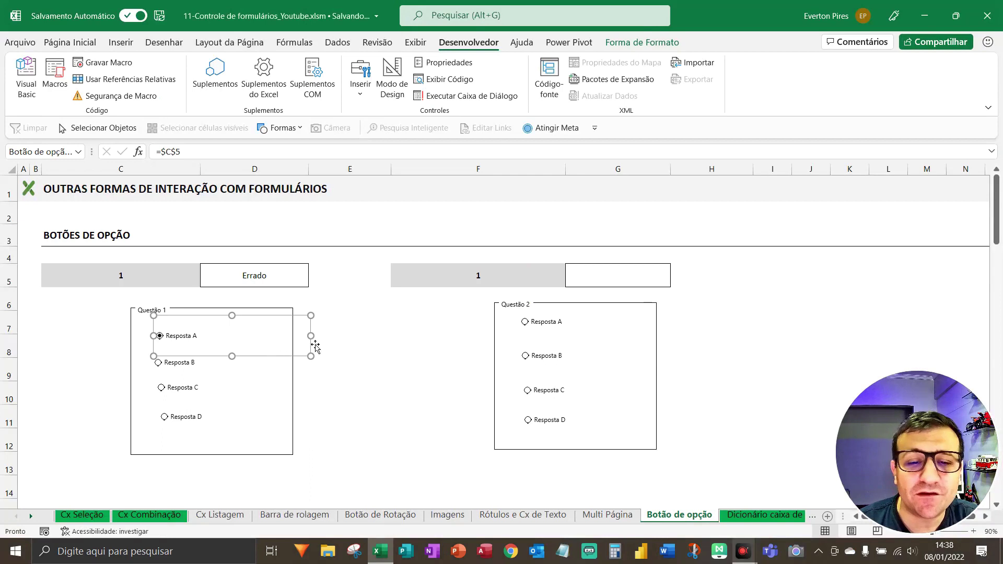
pyautogui.moveTo(312, 336); pyautogui.dragTo(270, 350)
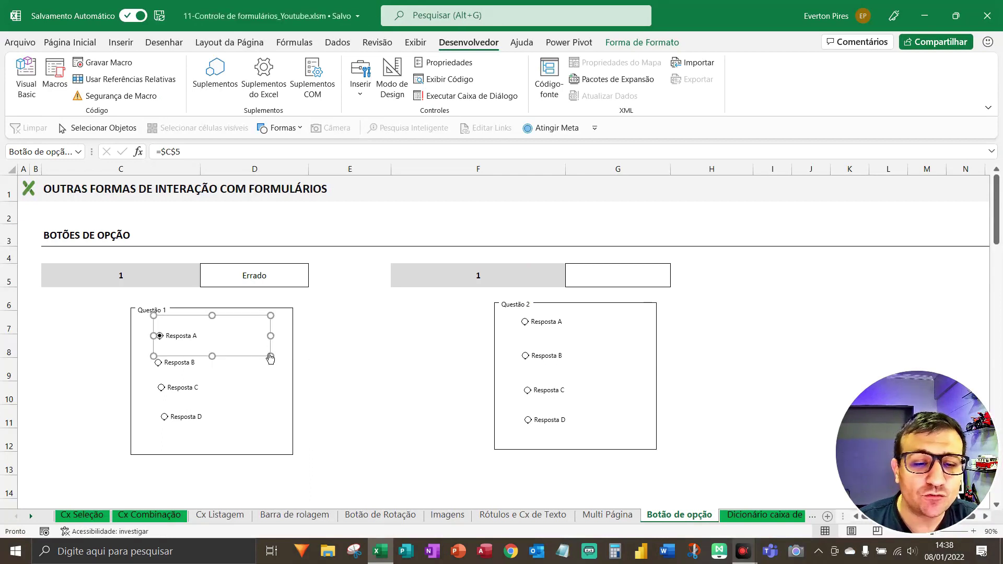
# - Select Resposta B, C and D in Questão 1 one by one to check their frames against the group box border
pyautogui.rightClick(242, 371)
pyautogui.click(223, 369)
pyautogui.rightClick(244, 358)
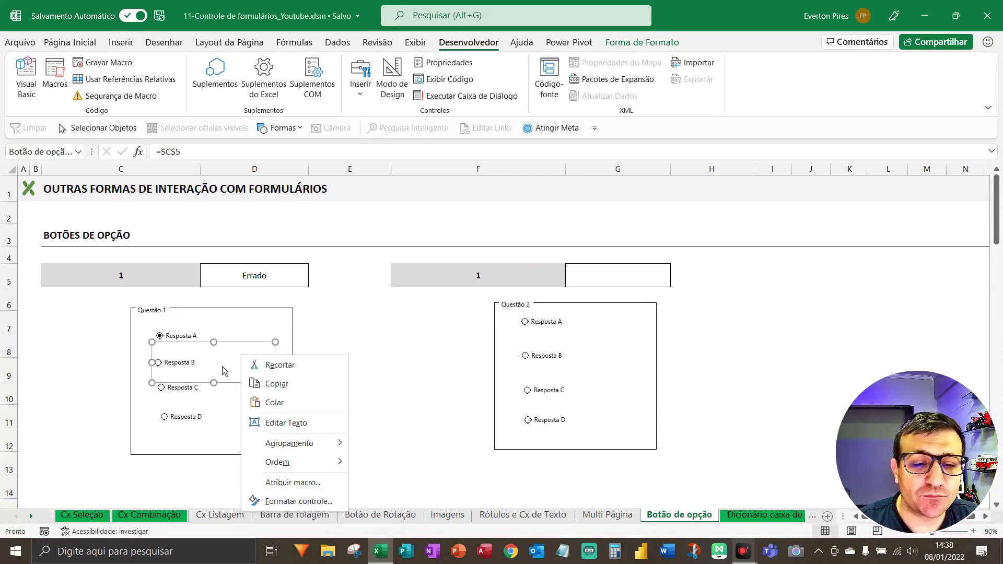
pyautogui.rightClick(211, 396)
pyautogui.click(215, 412)
pyautogui.rightClick(213, 418)
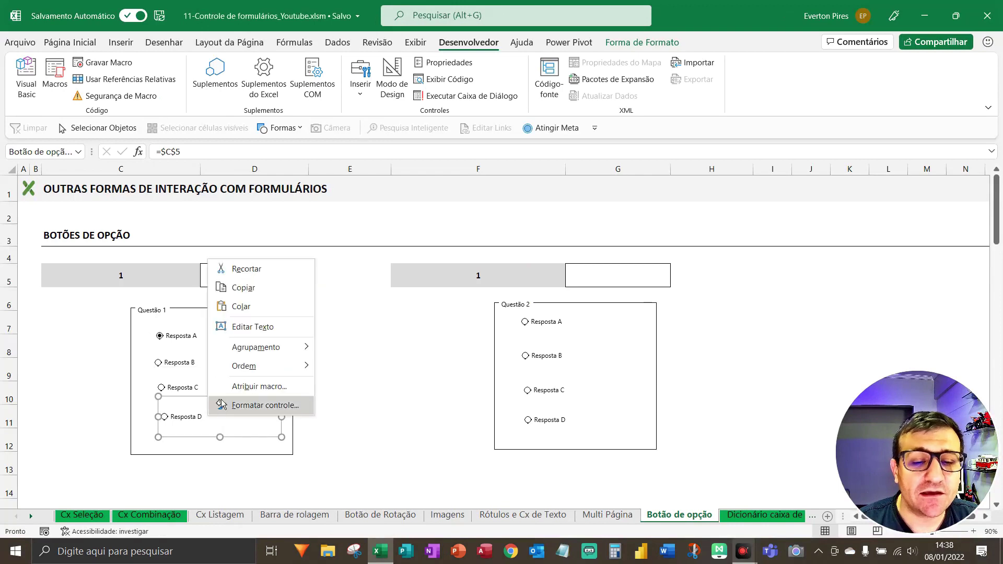
pyautogui.press('Escape')
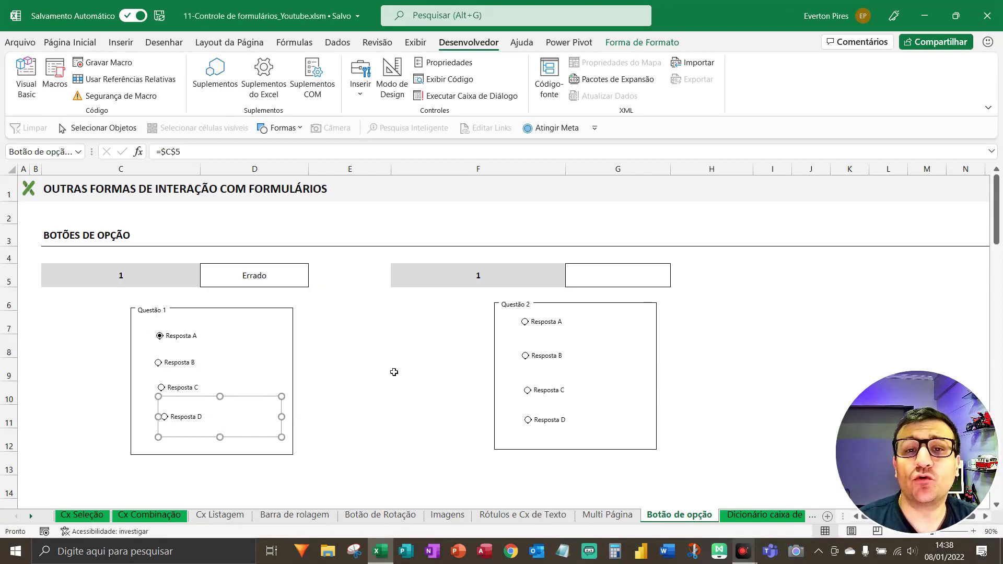
# - Select each answer option in Questão 2 in turn to check its frame against the group box border
pyautogui.rightClick(590, 337)
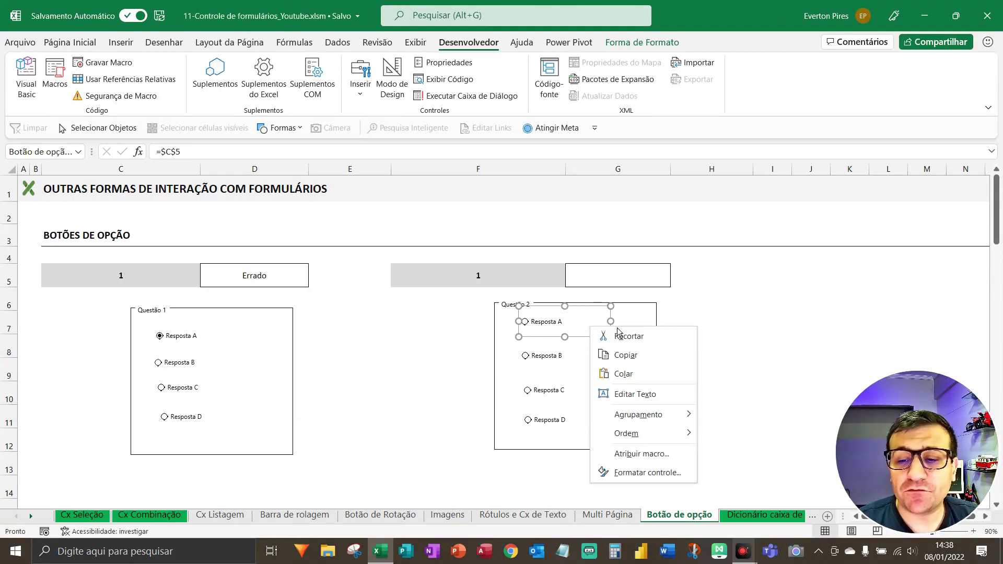
pyautogui.click(574, 360)
pyautogui.rightClick(574, 361)
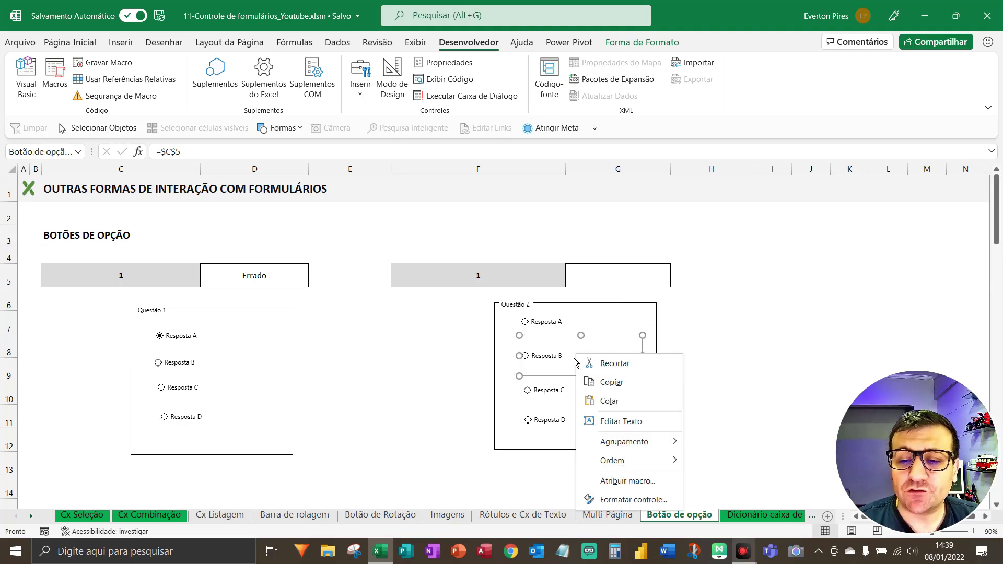
pyautogui.click(572, 390)
pyautogui.rightClick(573, 398)
pyautogui.click(583, 427)
pyautogui.rightClick(583, 428)
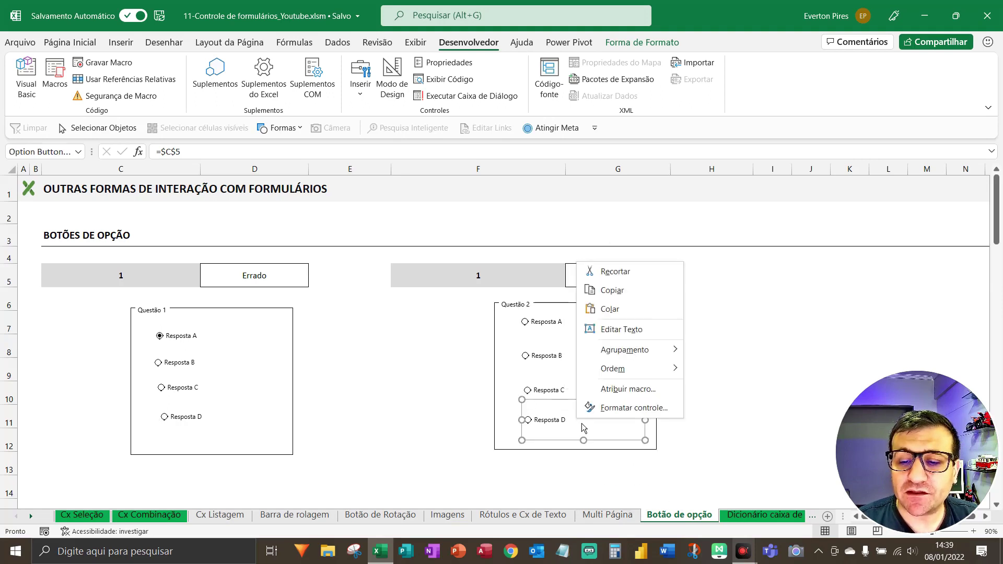
pyautogui.click(446, 391)
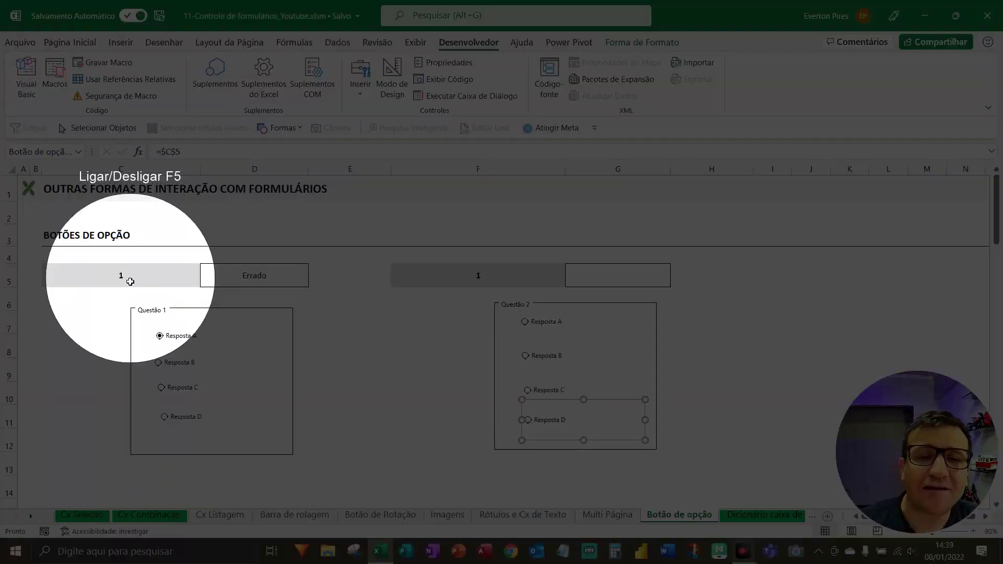
pyautogui.press('F5')
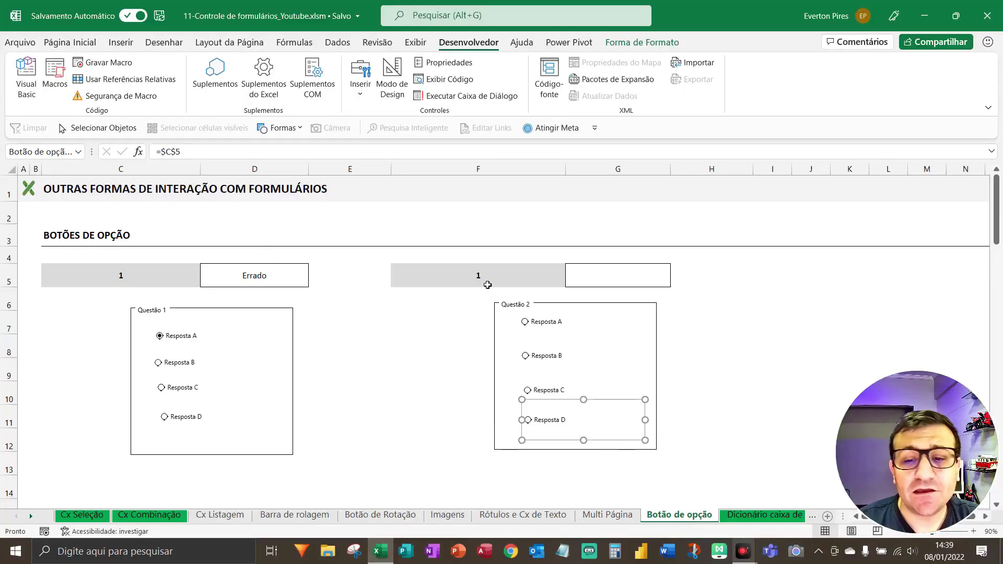
pyautogui.press('F5')
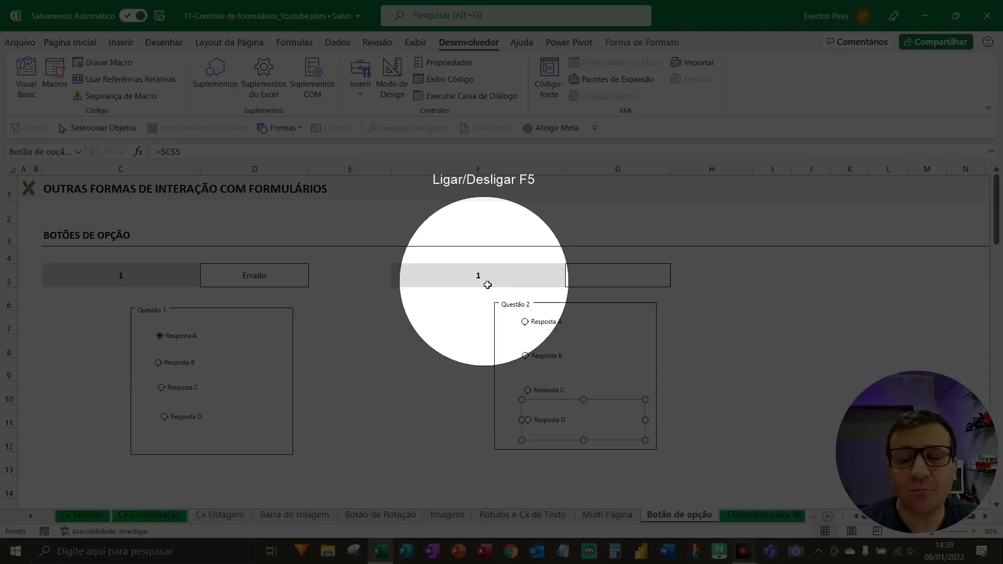
pyautogui.press('F5')
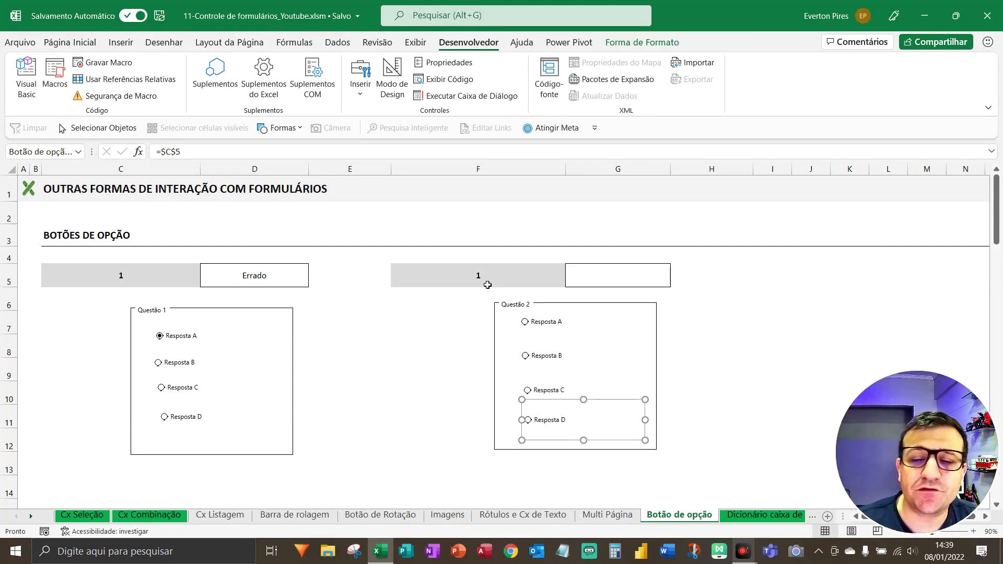
# - Enter the formula =SE(F5=1;"Correto";"Errado") in cell G5 to mark the answer to Questão 2
pyautogui.click(590, 283)
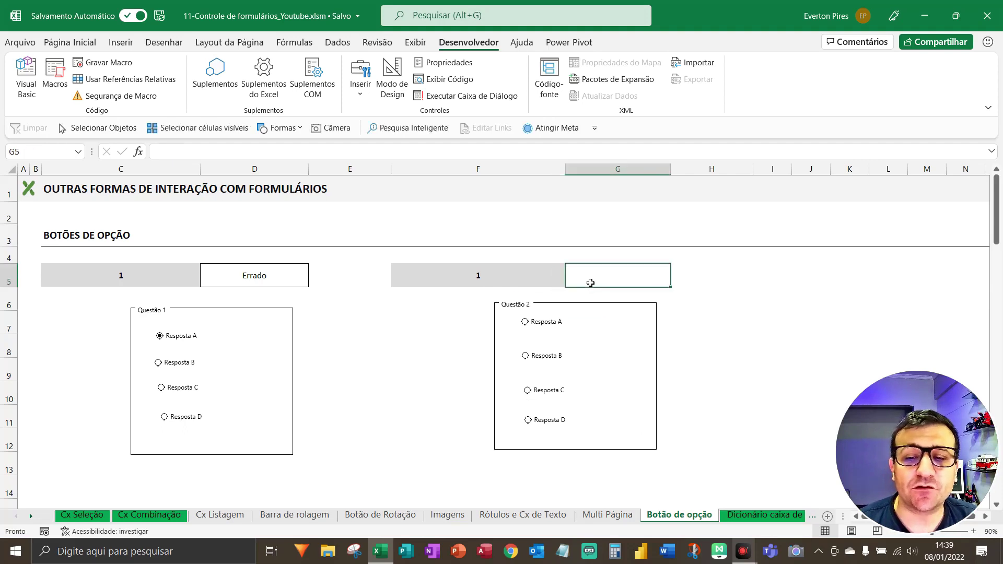
pyautogui.write('se(')
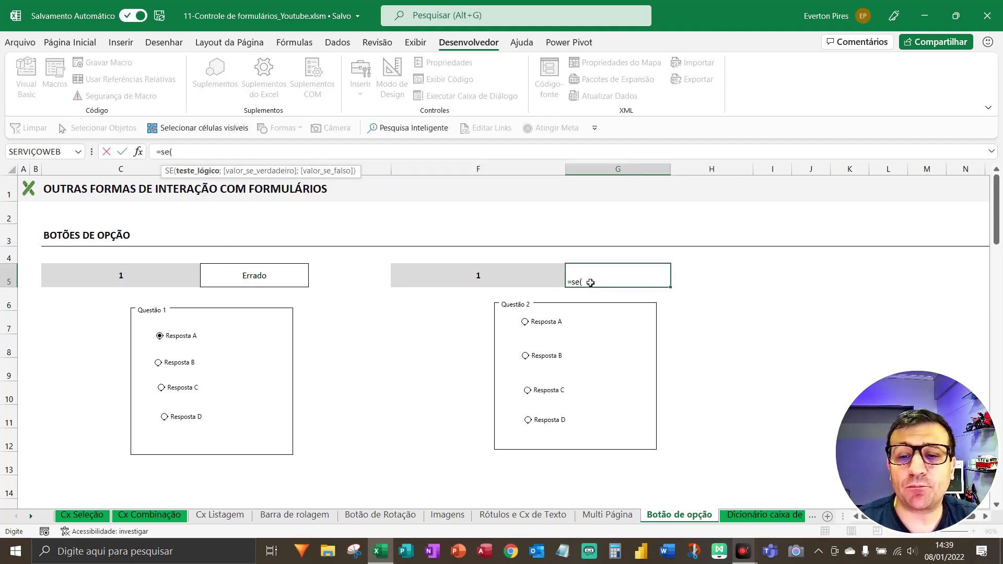
pyautogui.click(504, 278)
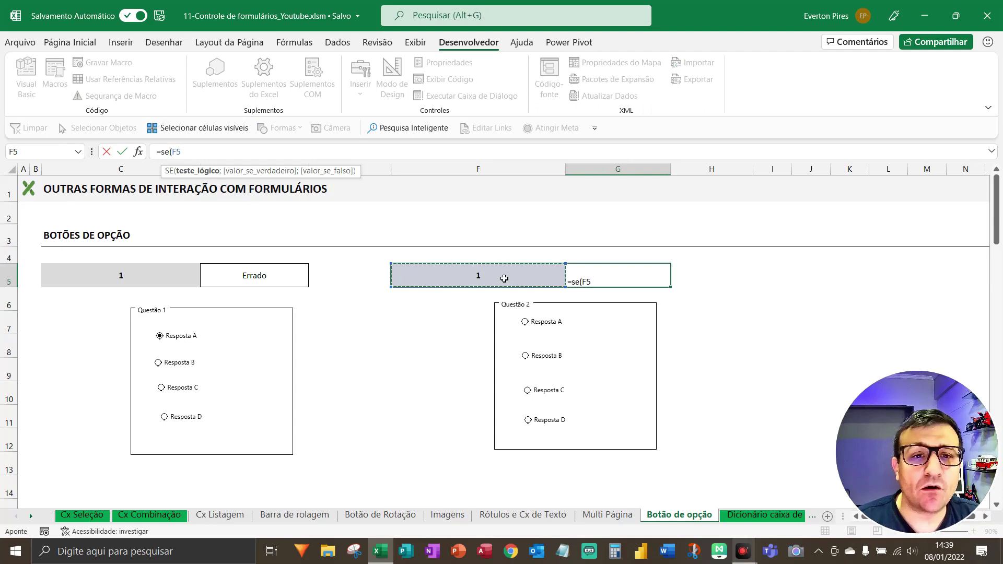
pyautogui.write('=')
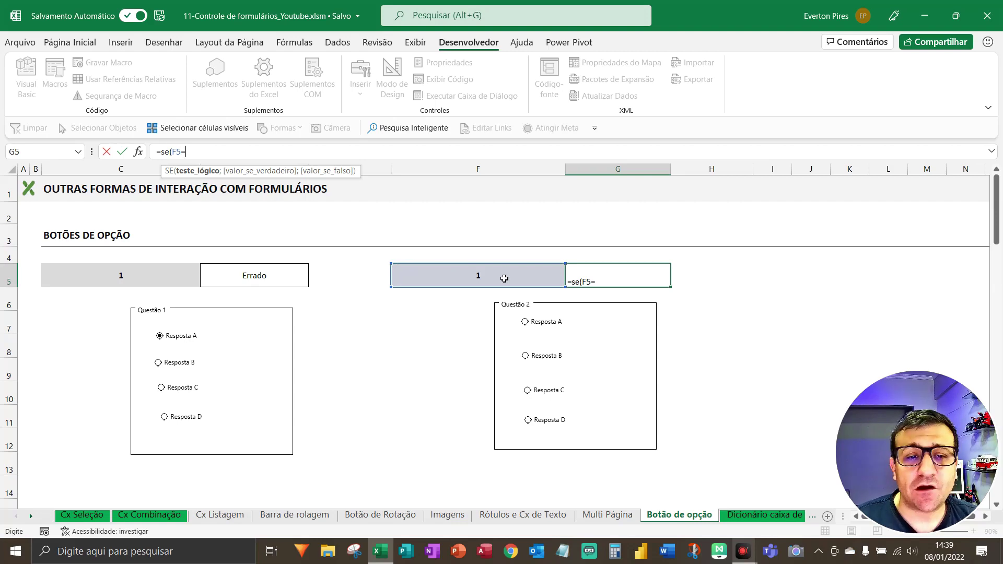
pyautogui.write('1;')
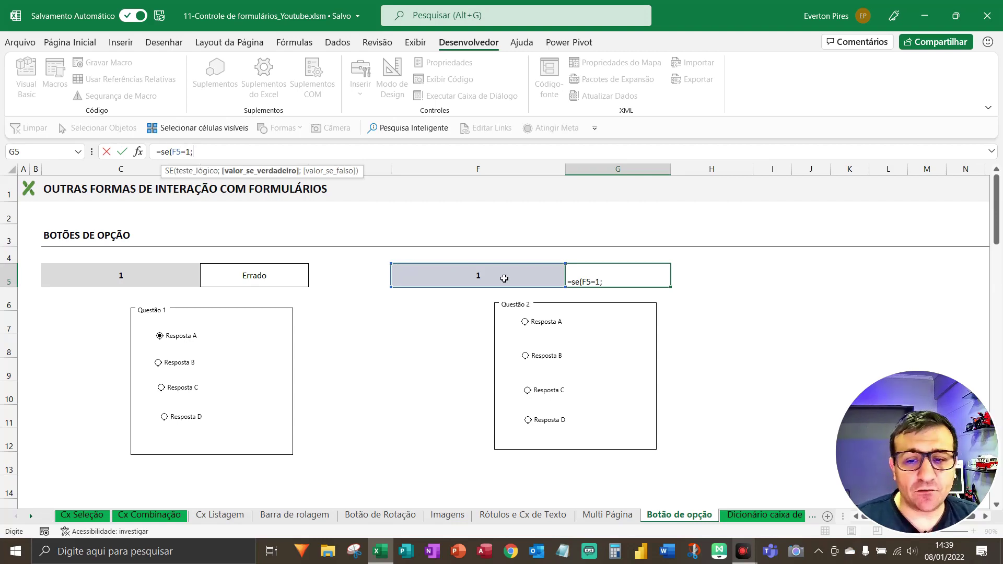
pyautogui.write('"Correto')
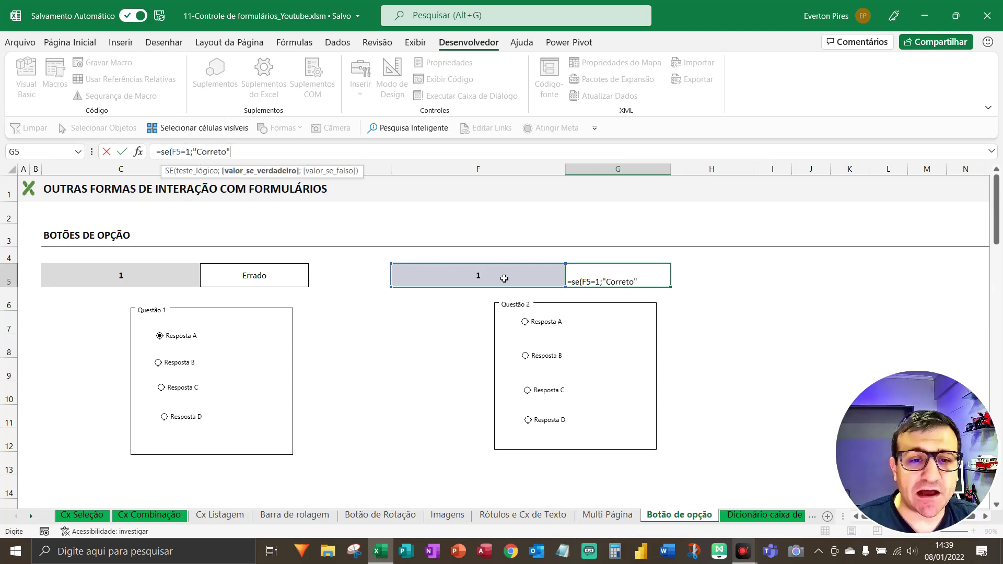
pyautogui.write('";"')
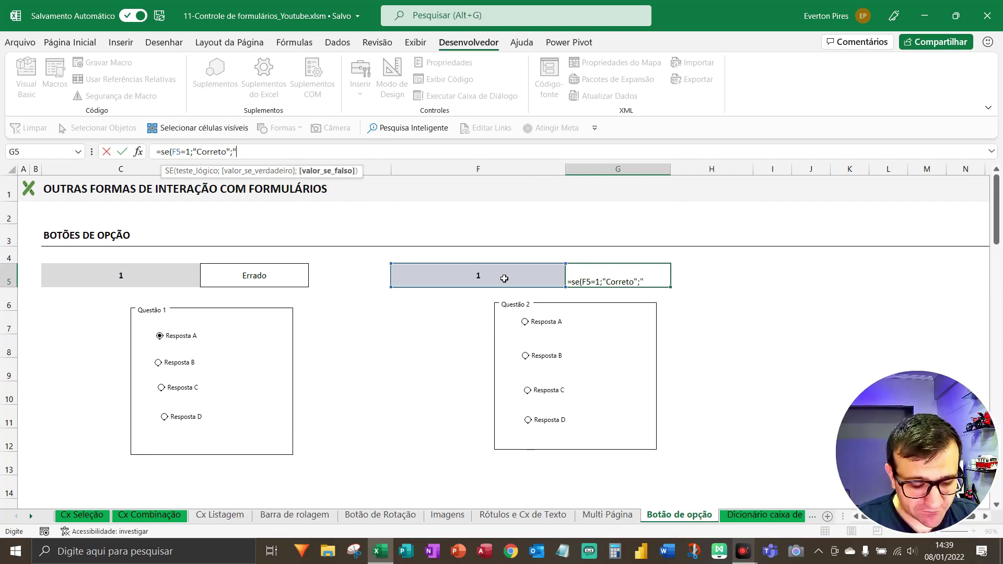
pyautogui.write('Errado"')
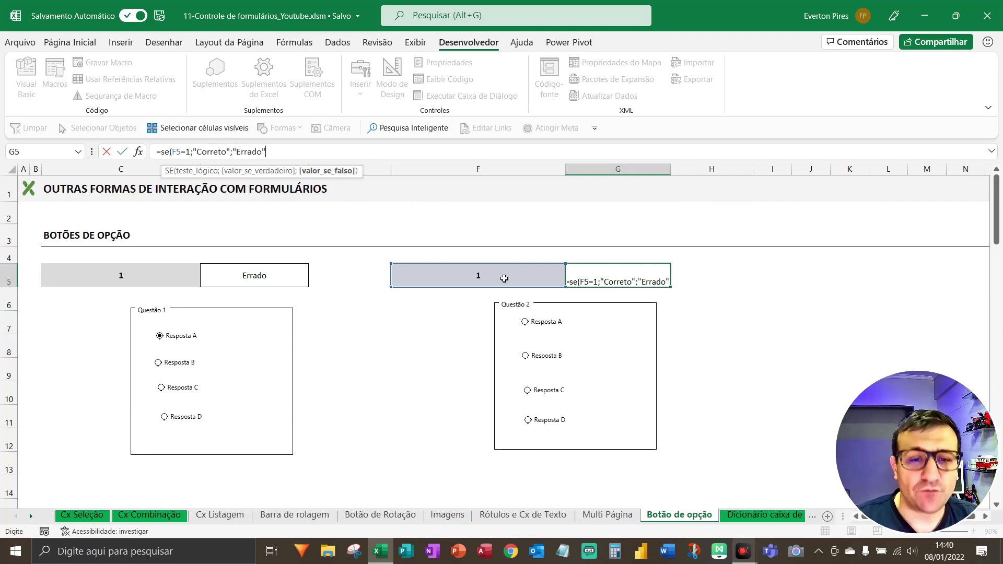
pyautogui.write(')')
pyautogui.press('Return')
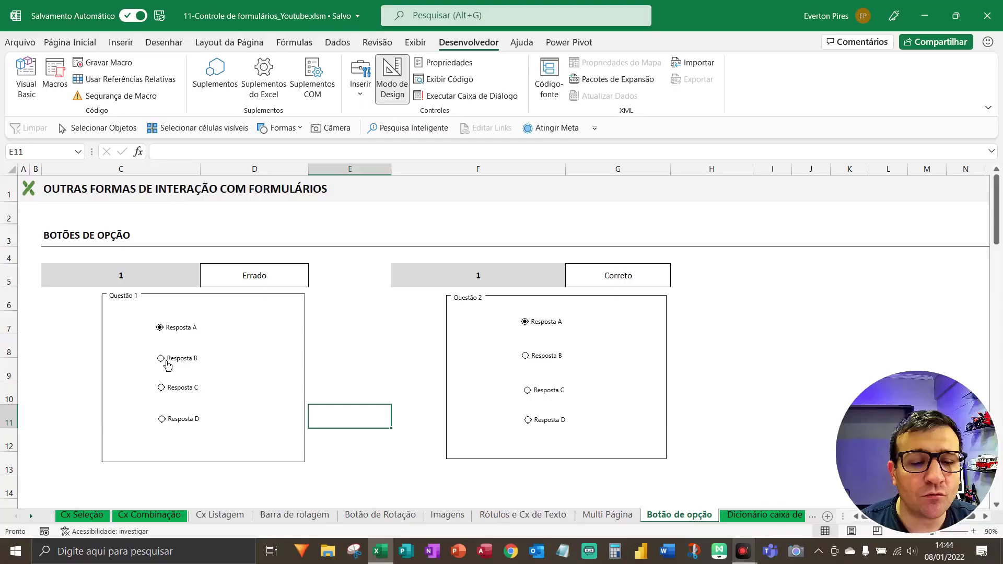
# - Test both questions by choosing Resposta B, C and D in Questão 1, and Resposta B and D in Questão 2
pyautogui.click(166, 362)
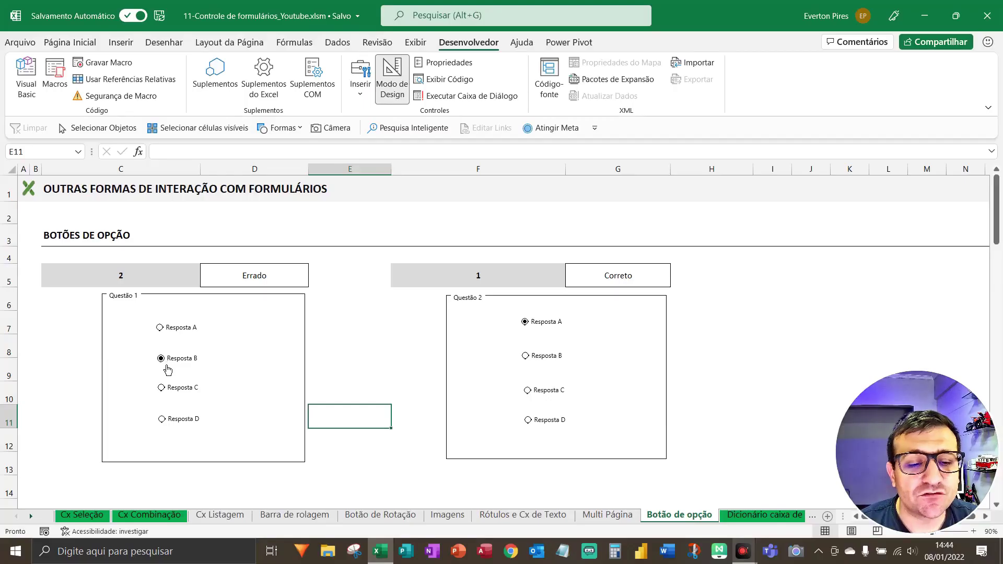
pyautogui.click(167, 391)
pyautogui.click(166, 421)
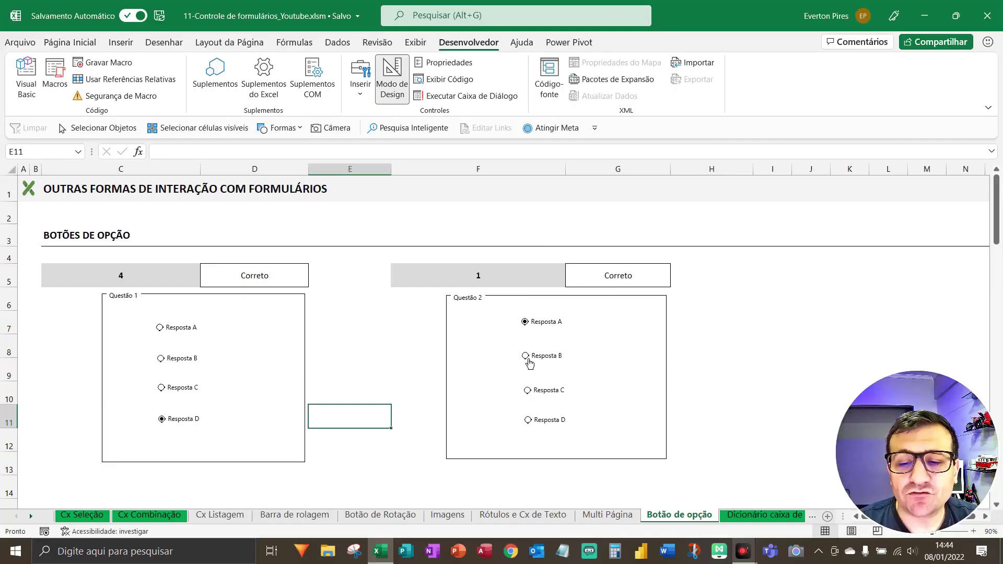
pyautogui.click(526, 357)
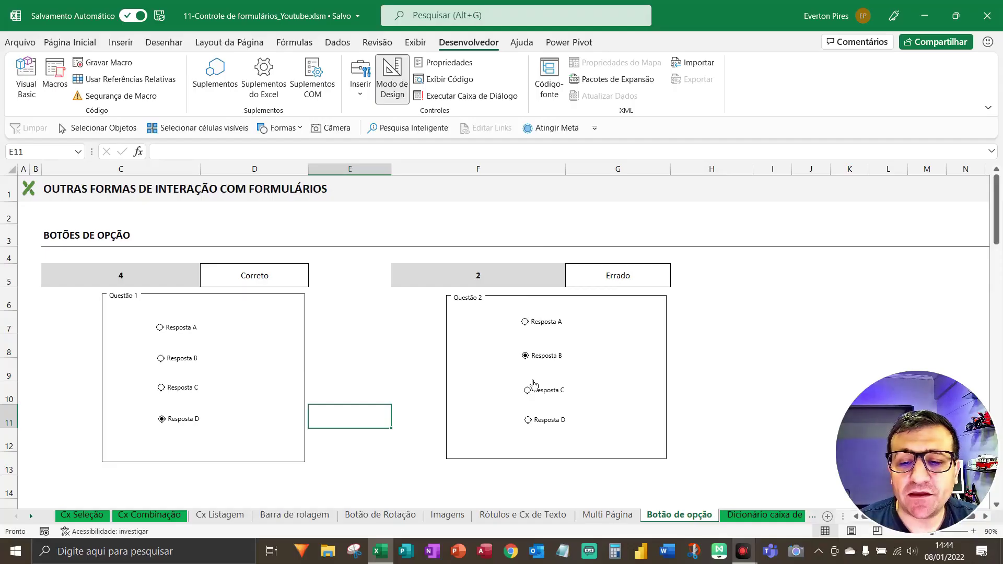
pyautogui.click(529, 422)
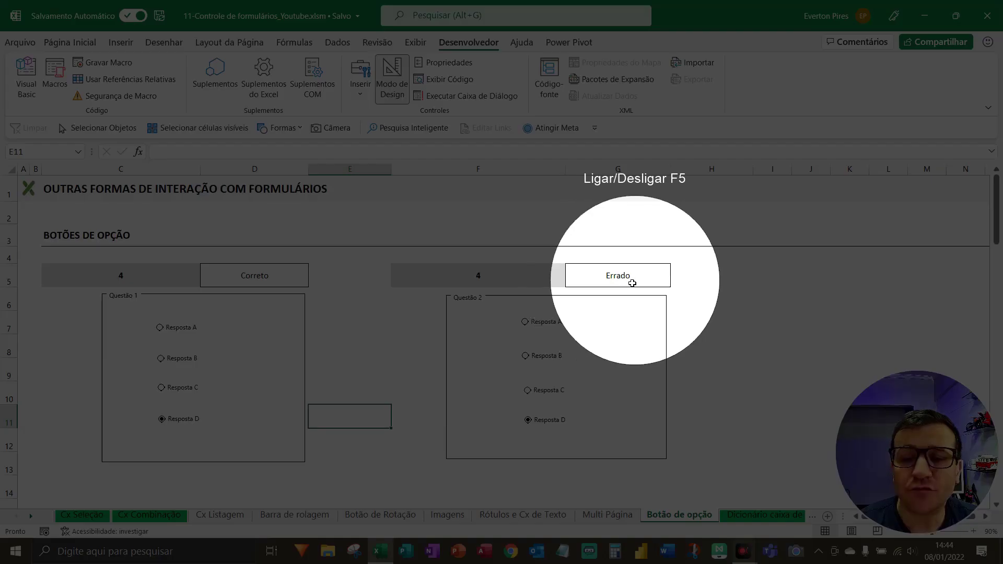